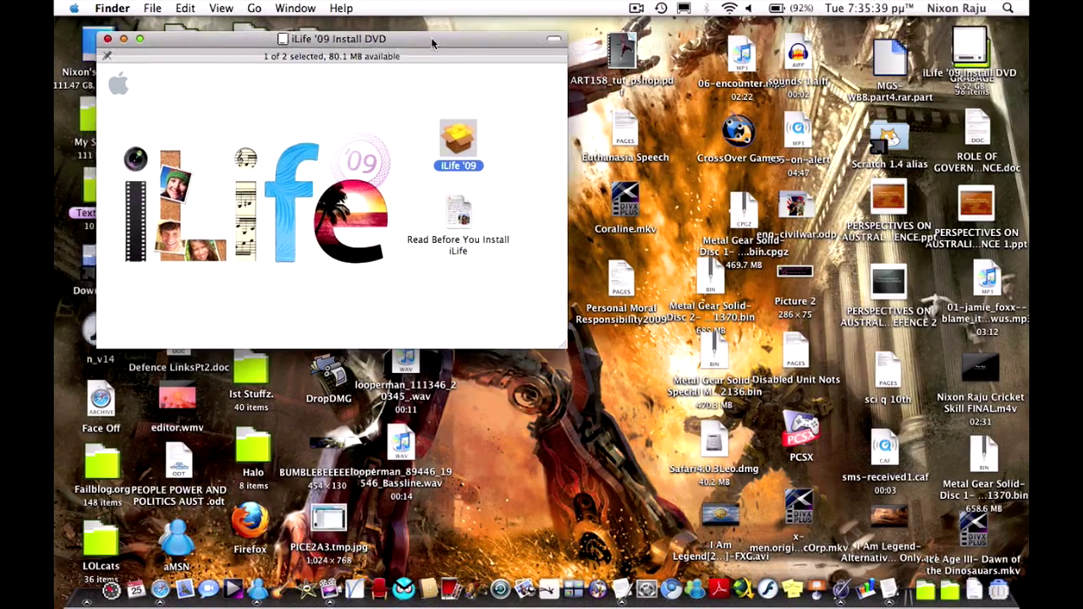
- Move the iLife '09 Install DVD window right and slightly down to reveal the desktop icons
{"action": "left_click_drag", "start_coordinate": [414, 41], "coordinate": [646, 71]}
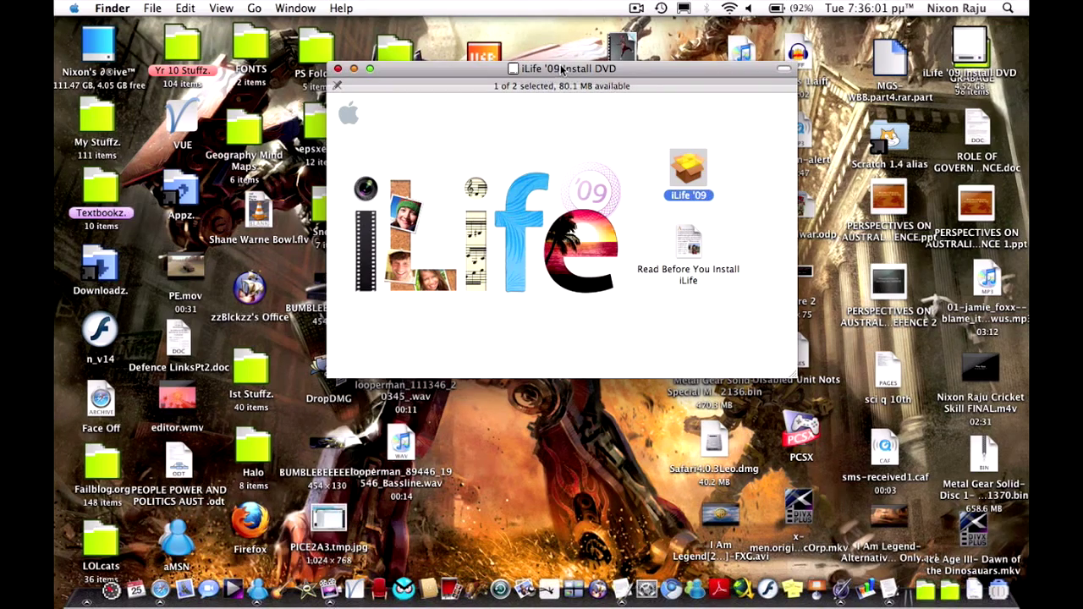
- Check that About This Mac reports Mac OS X 10.5.8, then reposition the DVD window up and right
{"action": "left_click_drag", "start_coordinate": [562, 68], "coordinate": [548, 131]}
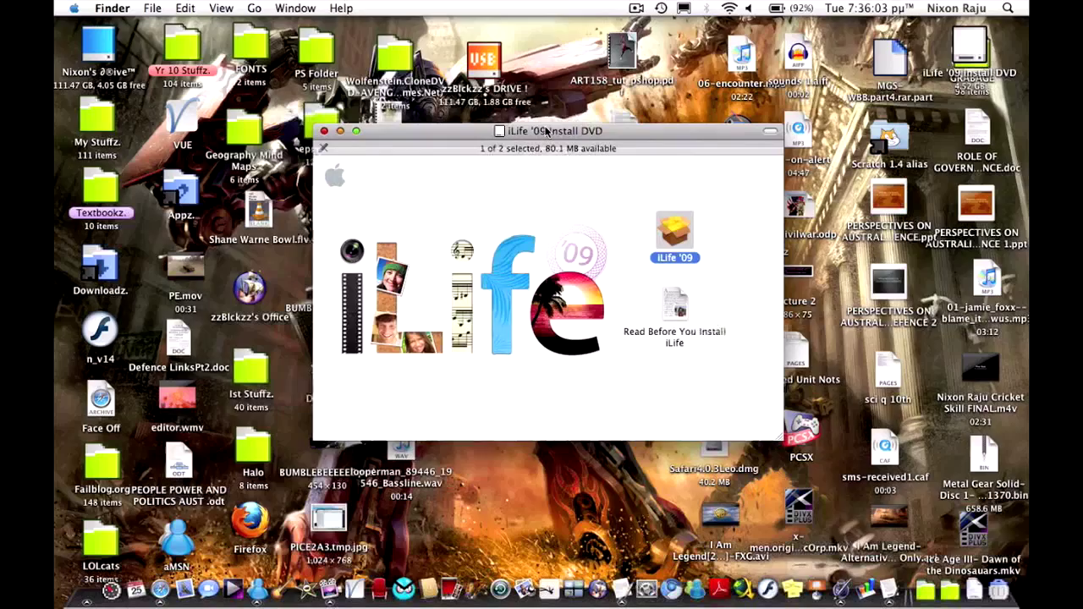
{"action": "left_click", "coordinate": [74, 8]}
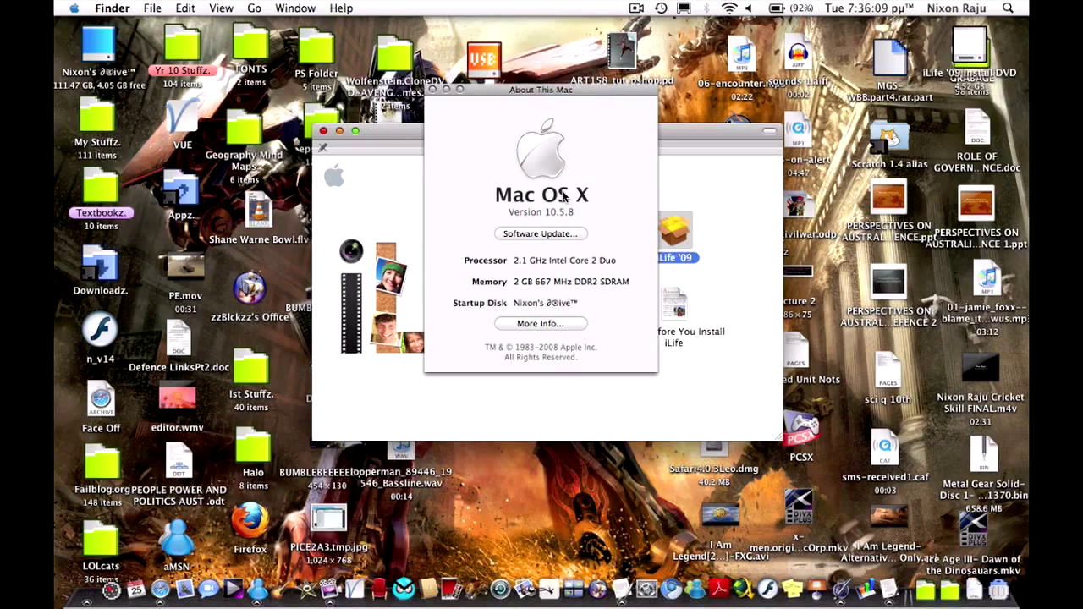
{"action": "left_click", "coordinate": [432, 89]}
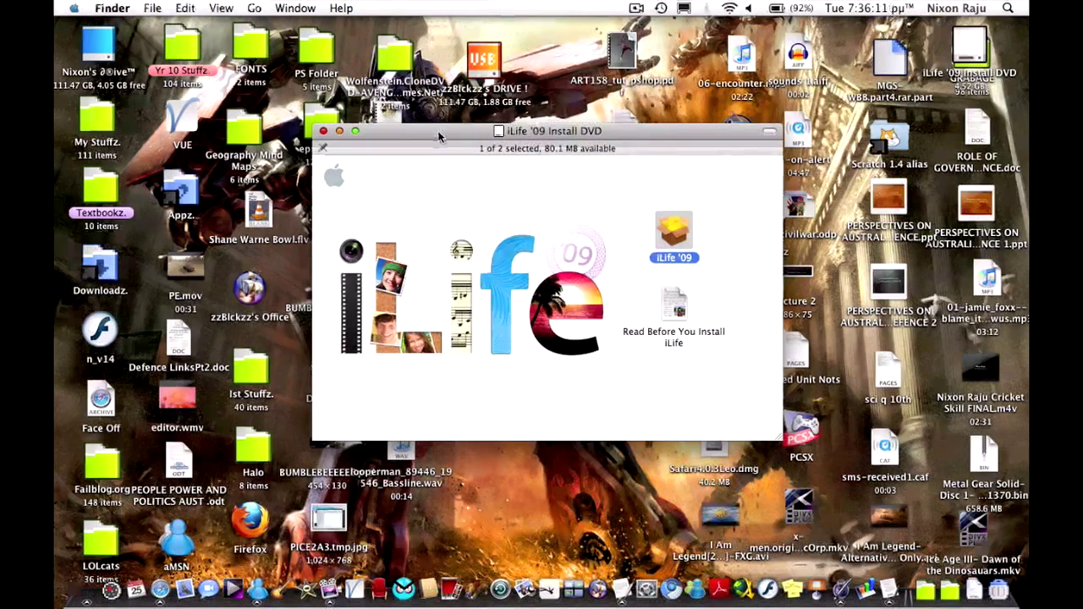
{"action": "mouse_move", "coordinate": [445, 133]}
{"action": "left_mouse_down"}
{"action": "mouse_move", "coordinate": [524, 31]}
{"action": "mouse_move", "coordinate": [642, 56]}
{"action": "left_mouse_up"}
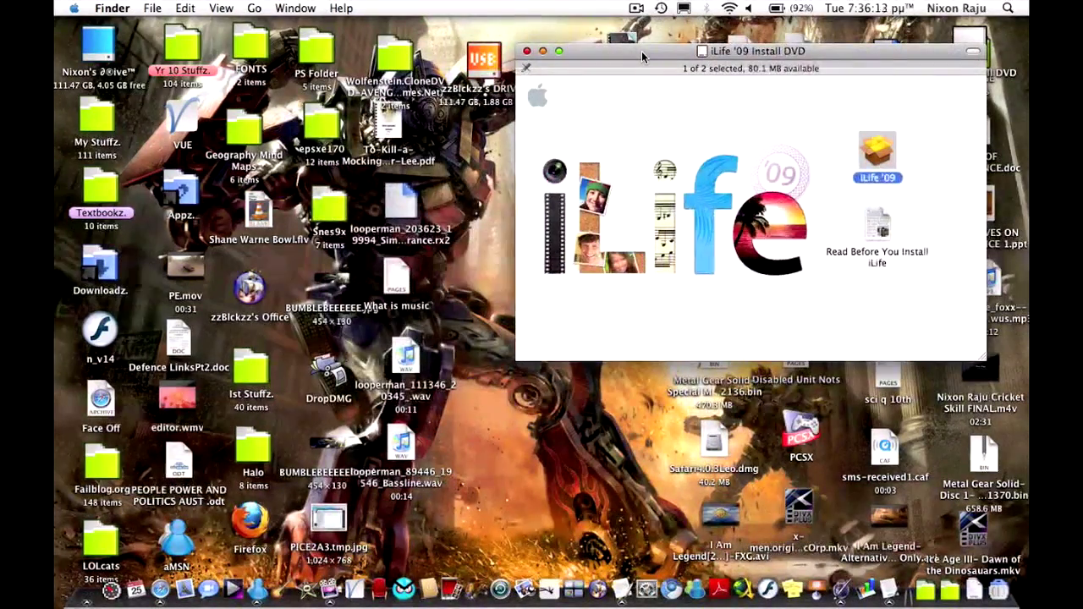
- Copy SystemVersion.plist from System > Library > CoreServices to the desktop and close that window
{"action": "left_click", "coordinate": [491, 262]}
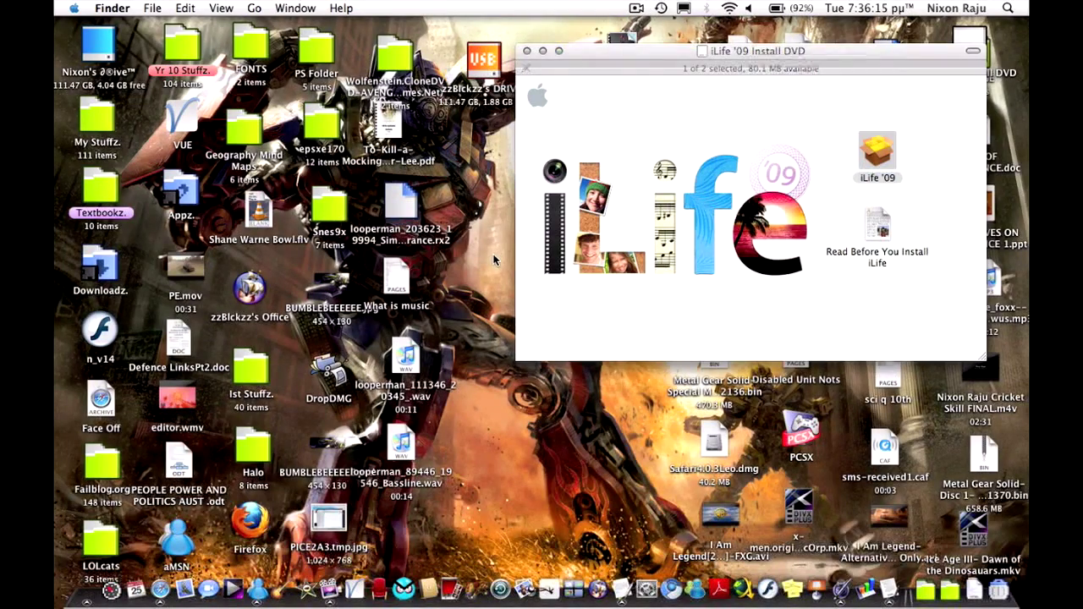
{"action": "double_click", "coordinate": [93, 41]}
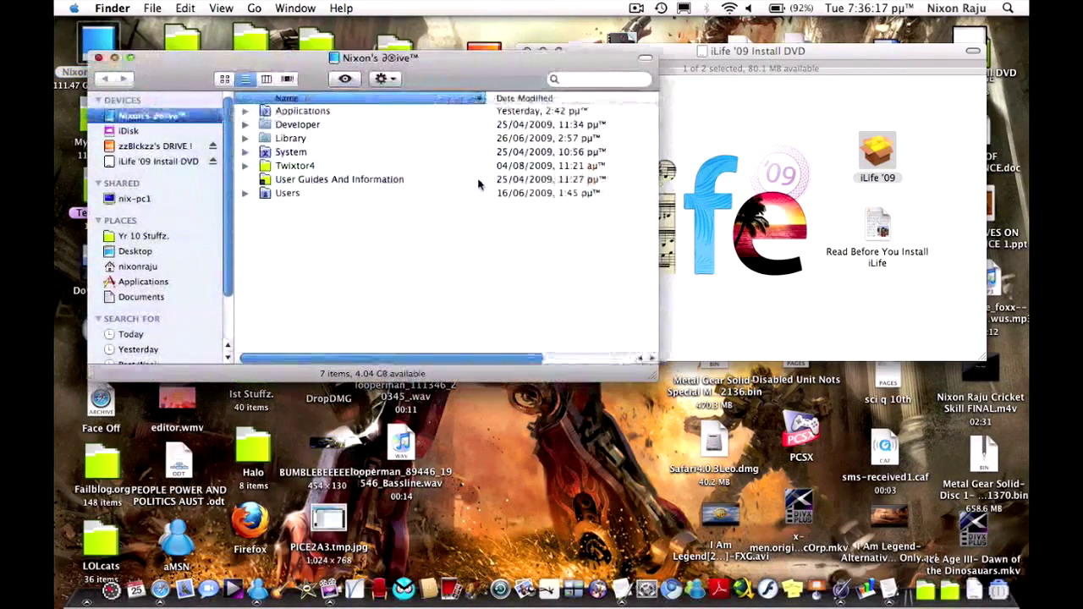
{"action": "double_click", "coordinate": [296, 139]}
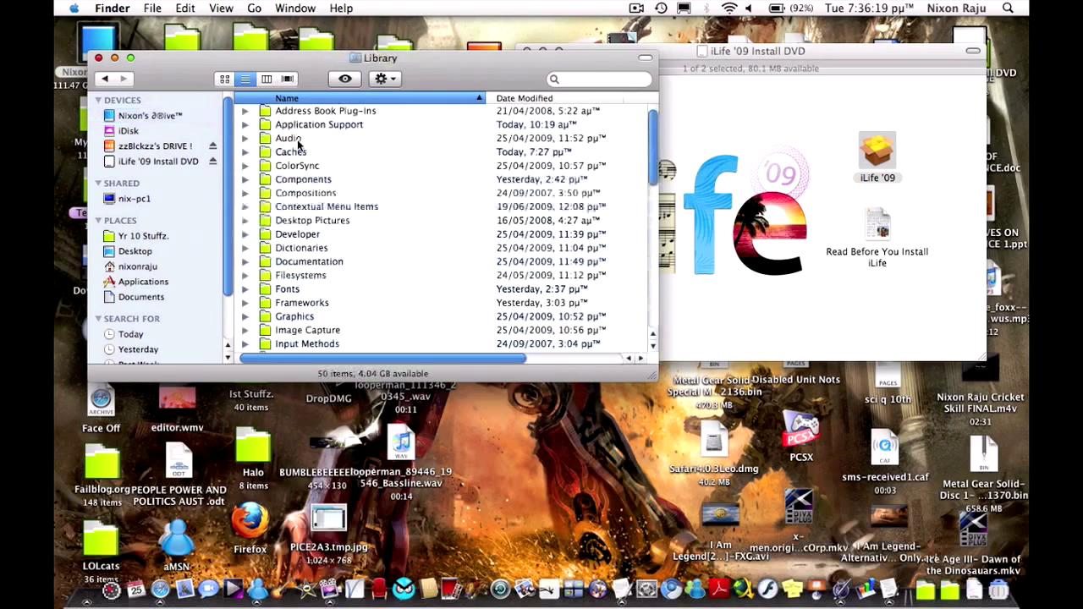
{"action": "left_click", "coordinate": [103, 78]}
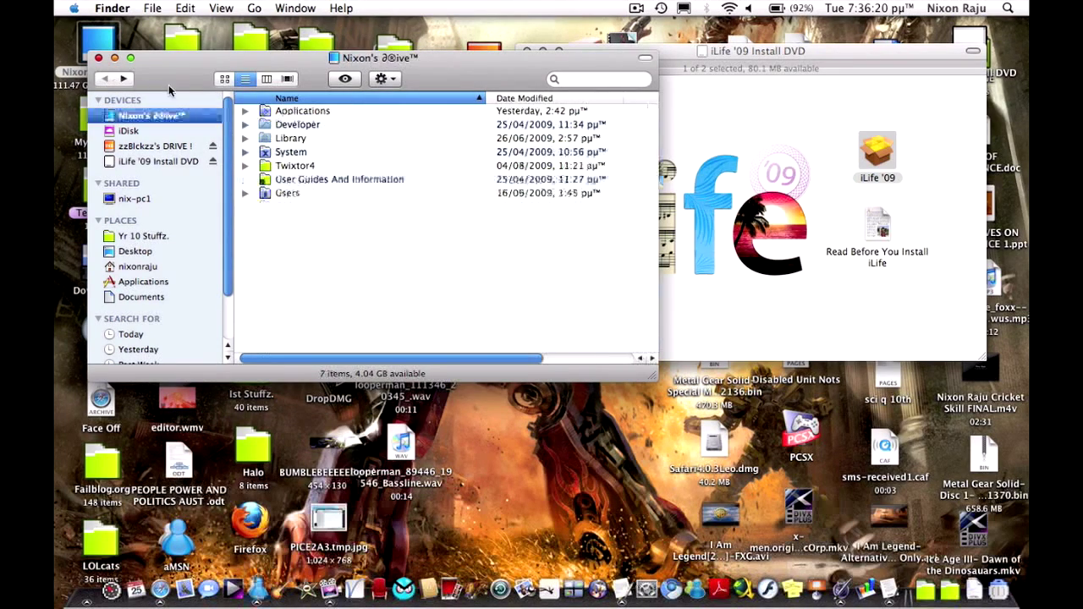
{"action": "double_click", "coordinate": [311, 152]}
{"action": "double_click", "coordinate": [296, 115]}
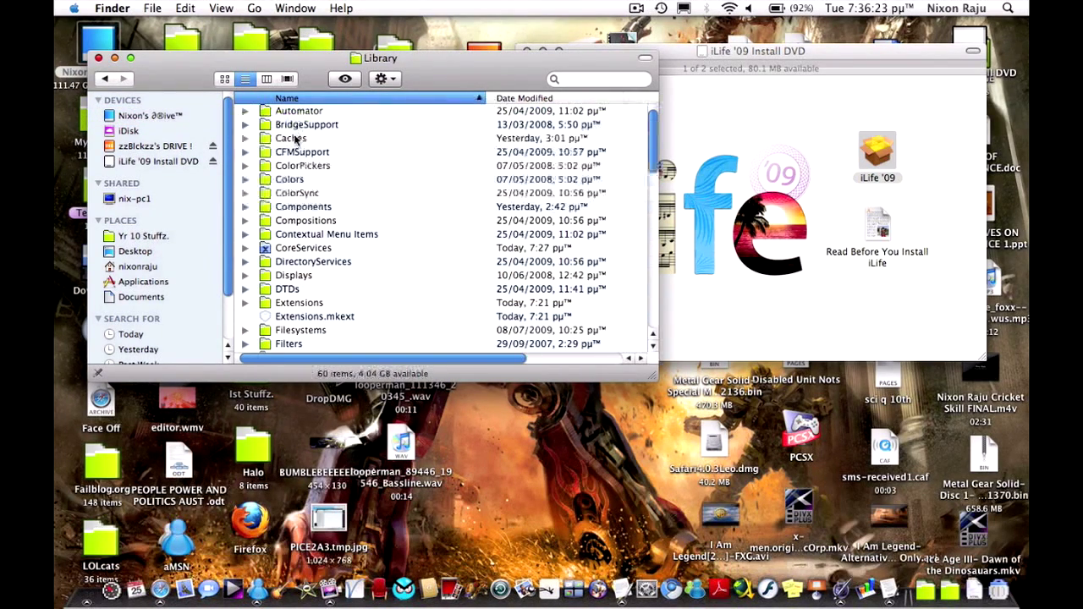
{"action": "left_click", "coordinate": [287, 248]}
{"action": "double_click", "coordinate": [288, 248]}
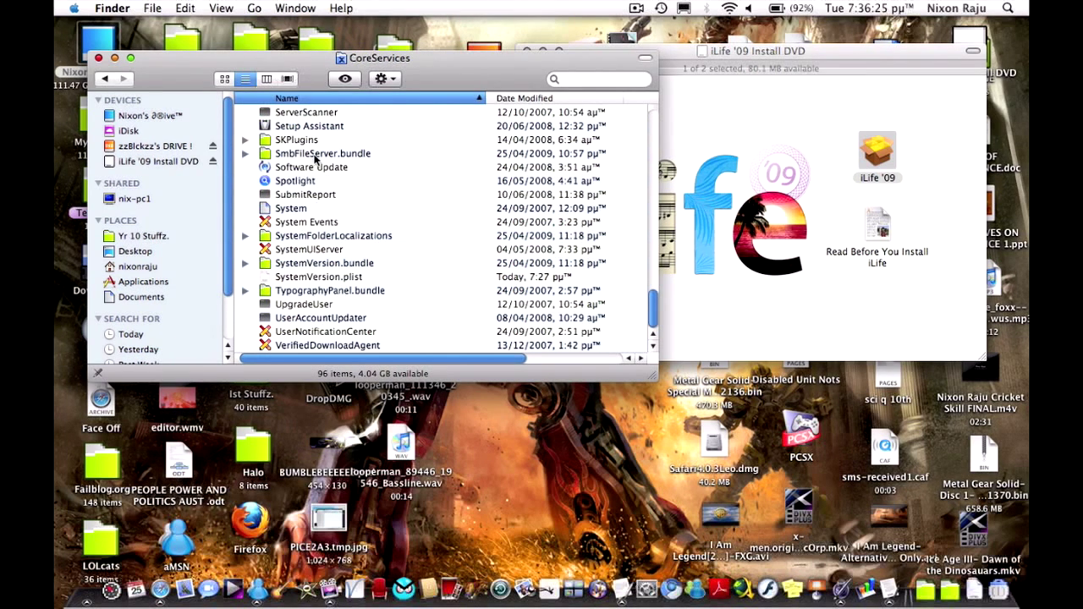
{"action": "left_click", "coordinate": [298, 279]}
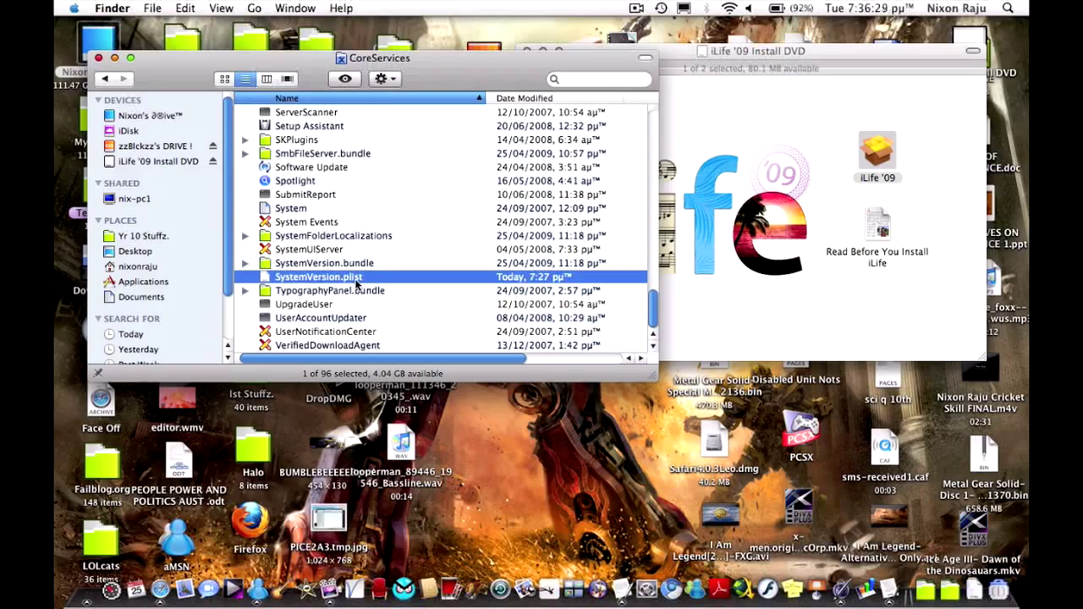
{"action": "key", "text": "super+w"}
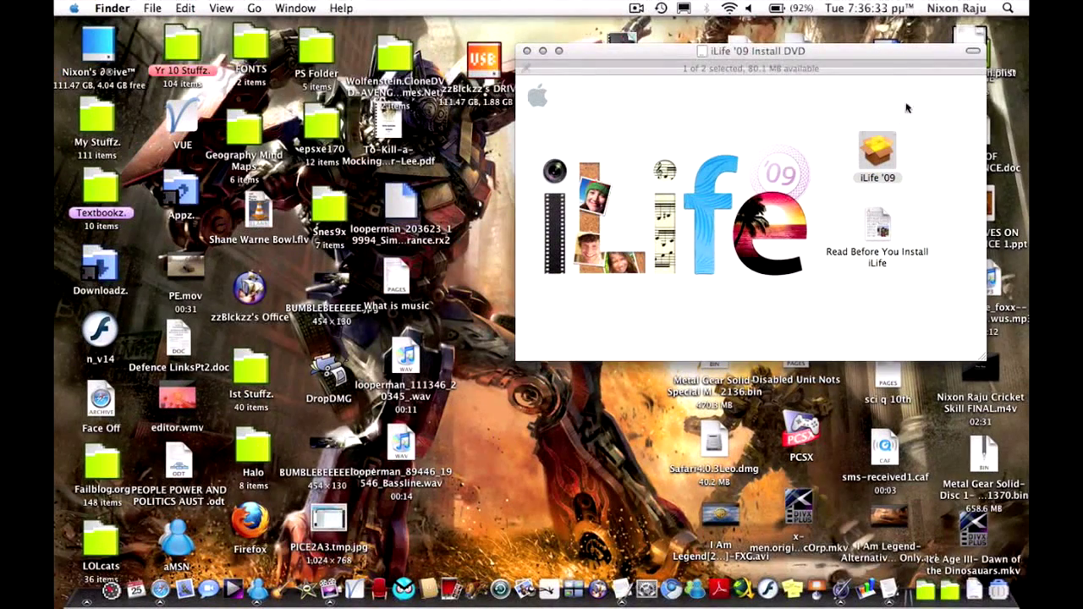
- Open the desktop SystemVersion.plist copy in Property List Editor with Root expanded
{"action": "left_click_drag", "start_coordinate": [861, 52], "coordinate": [540, 27]}
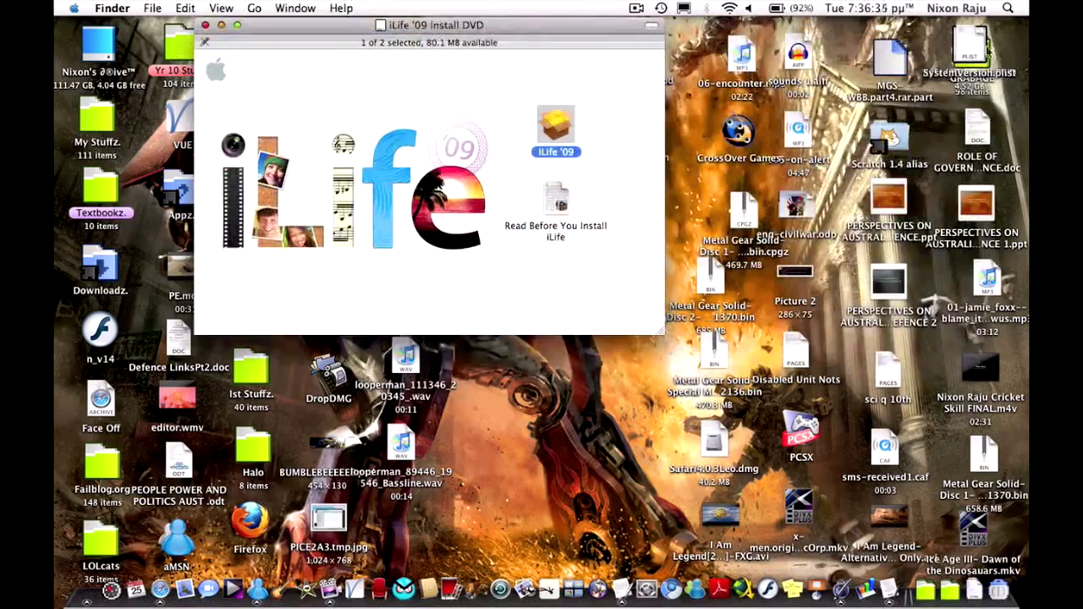
{"action": "left_click_drag", "start_coordinate": [973, 50], "coordinate": [572, 425]}
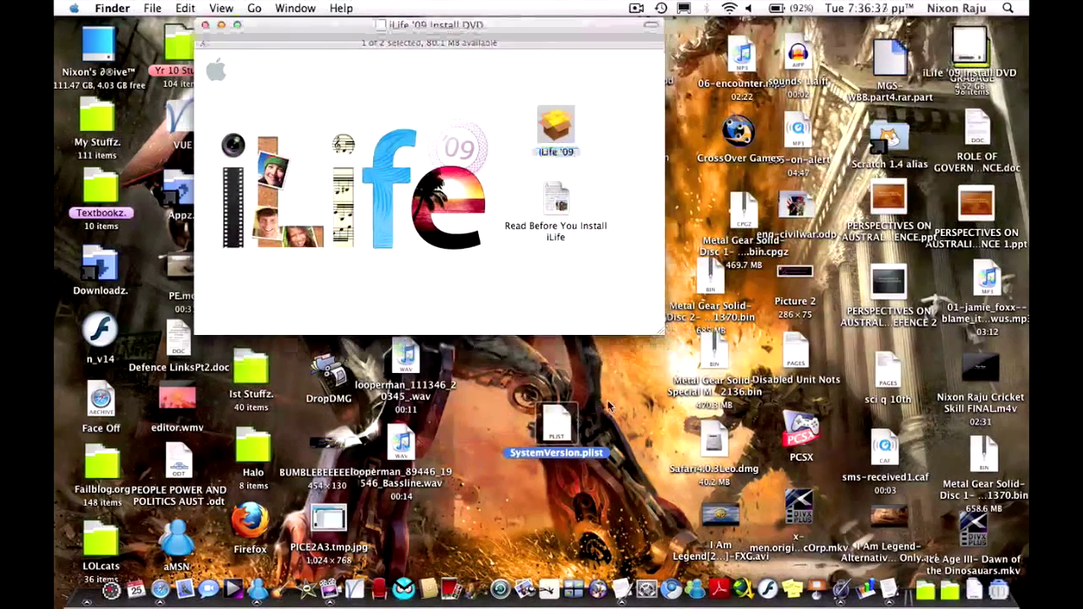
{"action": "double_click", "coordinate": [572, 426]}
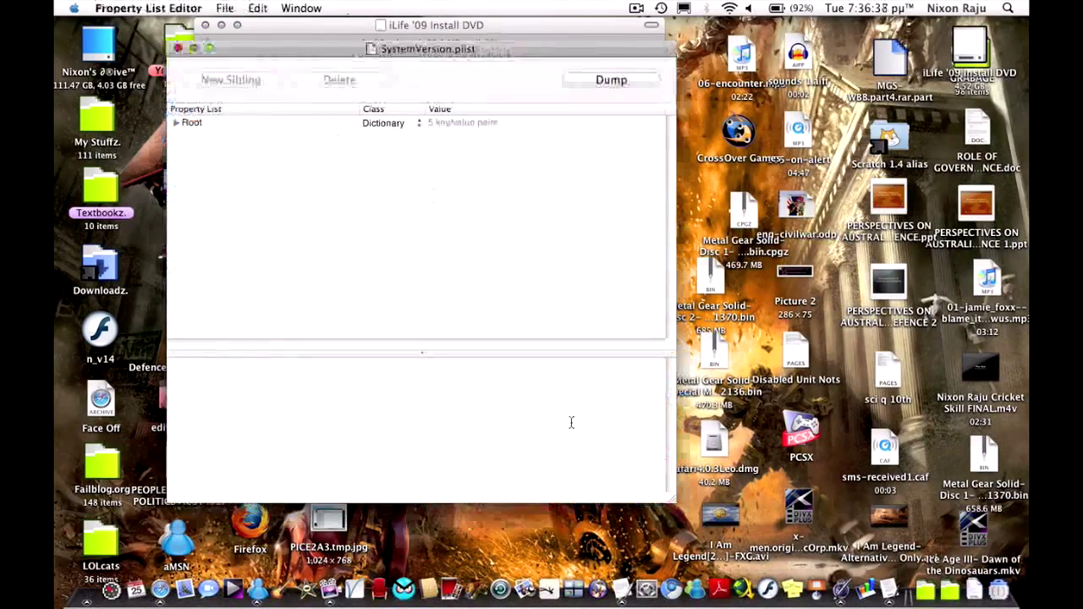
{"action": "left_click", "coordinate": [176, 123]}
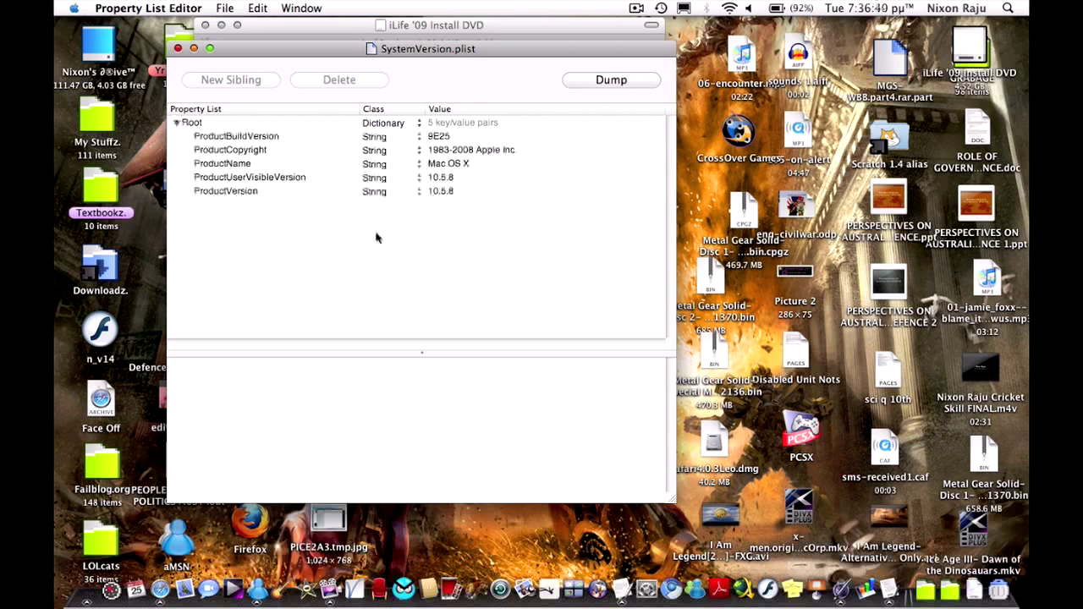
- Change ProductUserVisibleVersion and ProductVersion to 10.5.4 and save the plist
{"action": "left_click", "coordinate": [448, 180]}
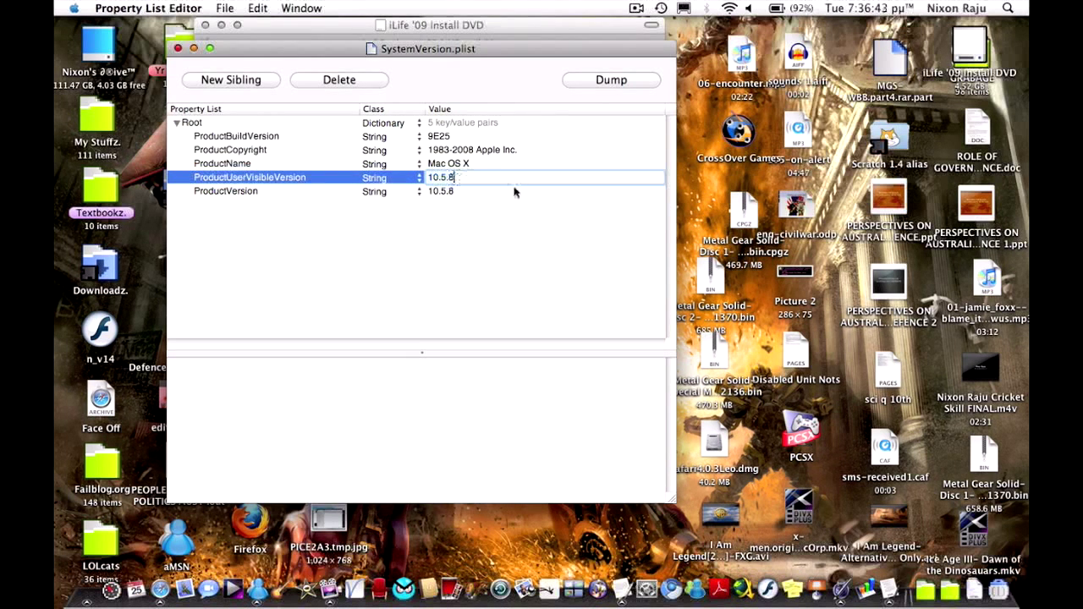
{"action": "type", "text": "4"}
{"action": "double_click", "coordinate": [451, 192]}
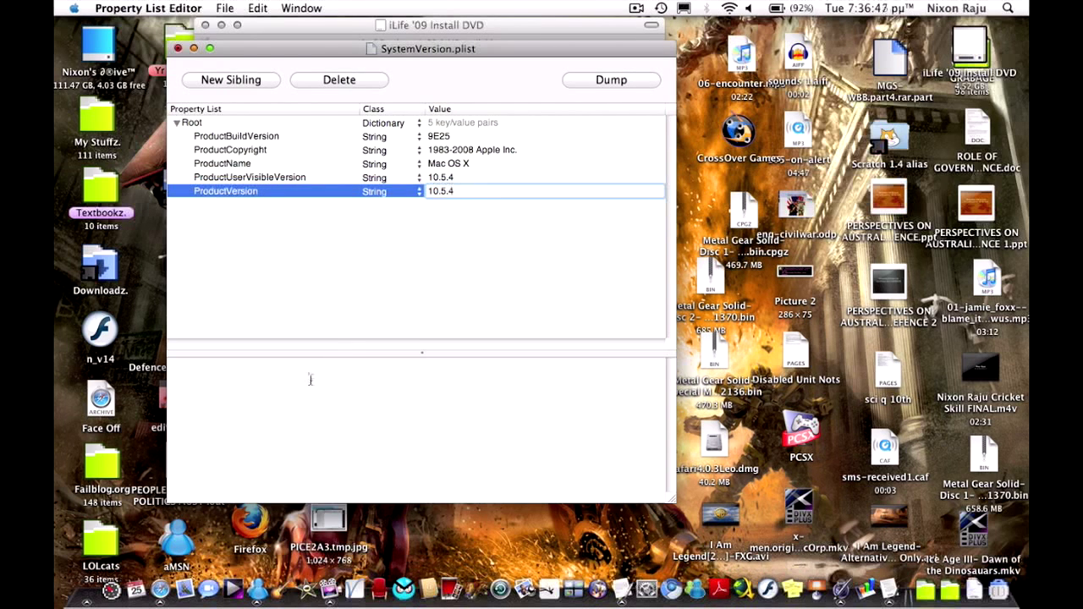
{"action": "left_click", "coordinate": [363, 305]}
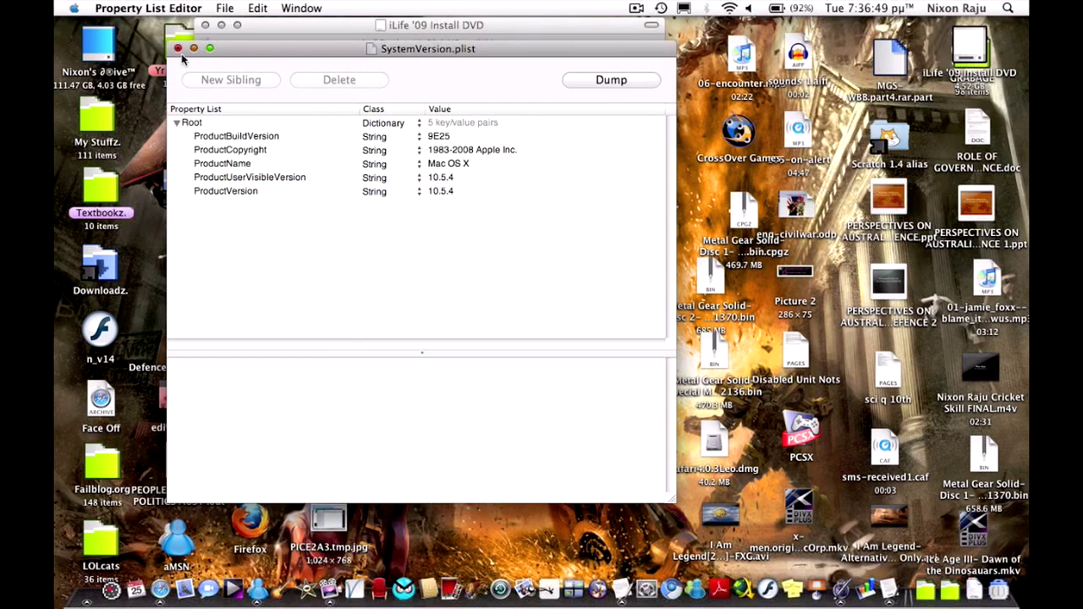
{"action": "left_click", "coordinate": [179, 48]}
{"action": "left_click", "coordinate": [545, 133]}
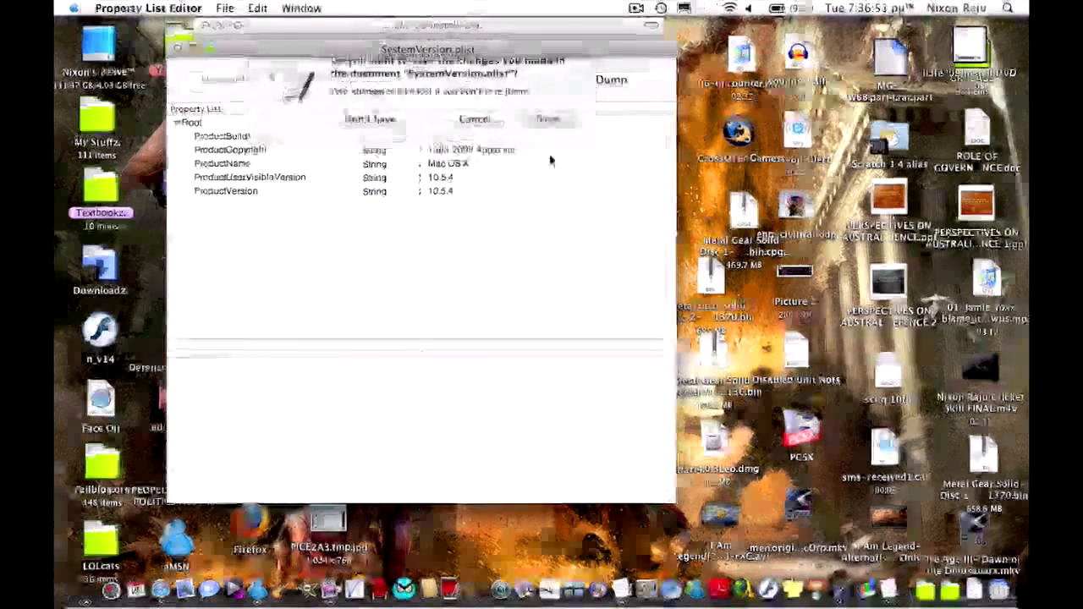
- Copy the desktop SystemVersion.plist into System > Library > CoreServices
{"action": "left_click", "coordinate": [556, 427]}
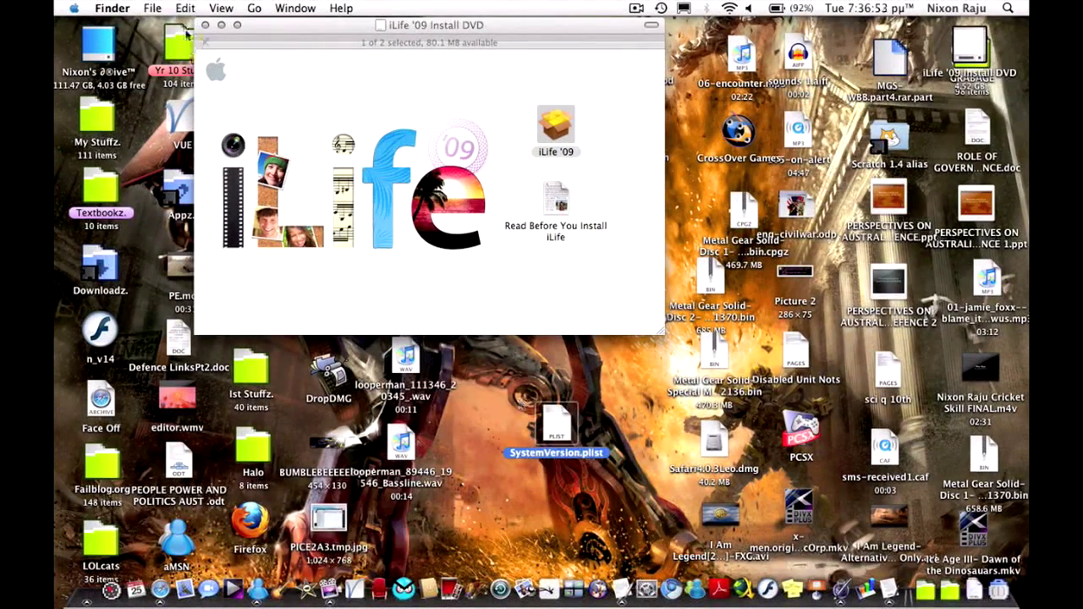
{"action": "double_click", "coordinate": [97, 38]}
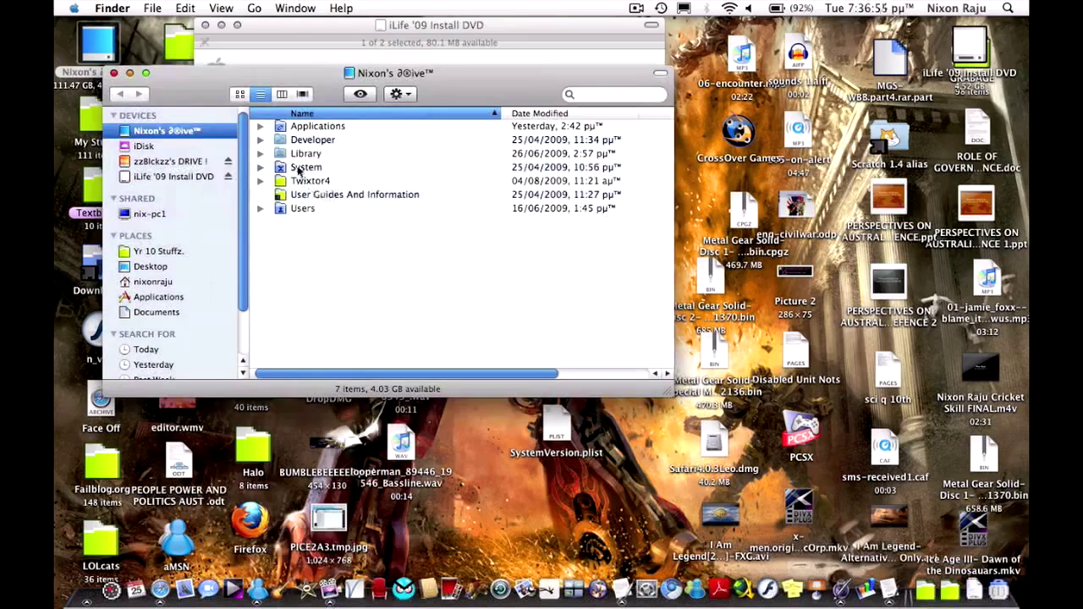
{"action": "double_click", "coordinate": [298, 172]}
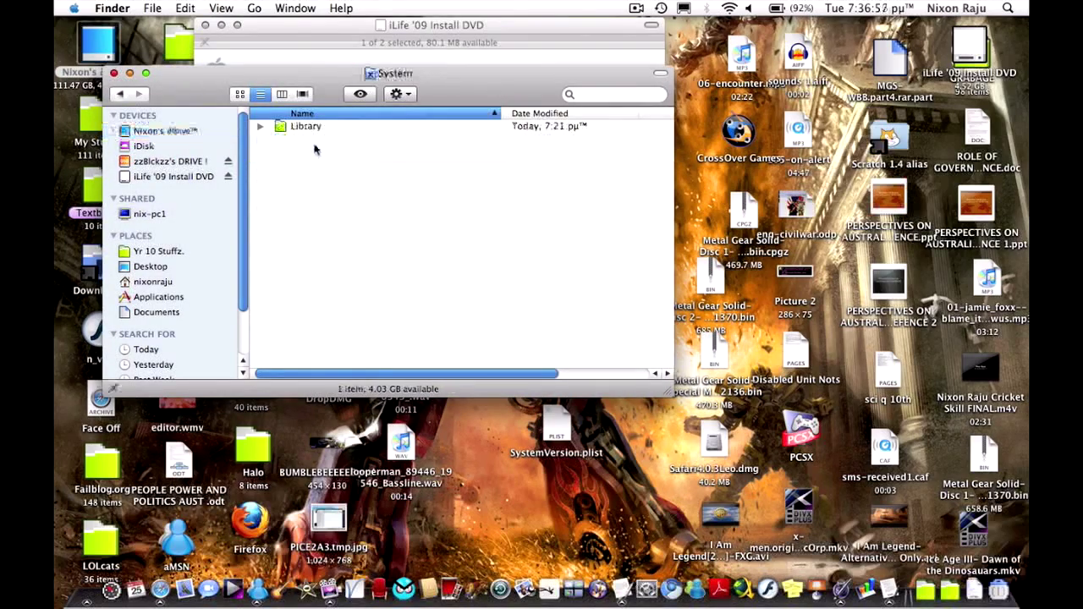
{"action": "double_click", "coordinate": [303, 127]}
{"action": "scroll", "coordinate": [322, 165], "scroll_direction": "down", "scroll_amount": 10}
{"action": "scroll", "coordinate": [327, 169], "scroll_direction": "up", "scroll_amount": 3}
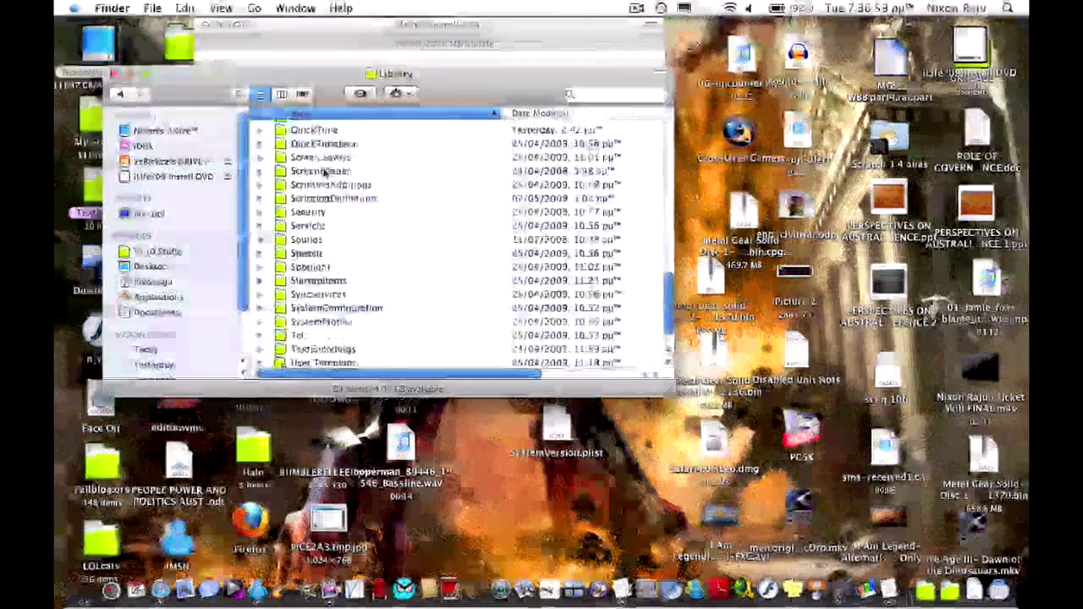
{"action": "scroll", "coordinate": [317, 220], "scroll_direction": "up", "scroll_amount": 10}
{"action": "double_click", "coordinate": [308, 262]}
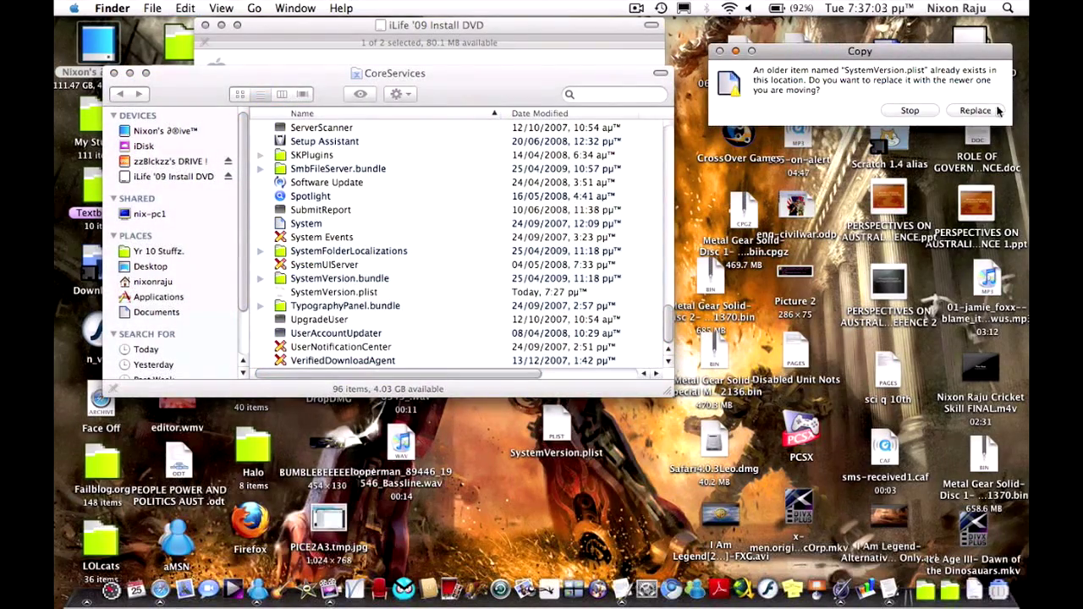
- Replace the original SystemVersion.plist, authorising with the administrator password
{"action": "left_click", "coordinate": [984, 107]}
{"action": "type", "text": "••••••••"}
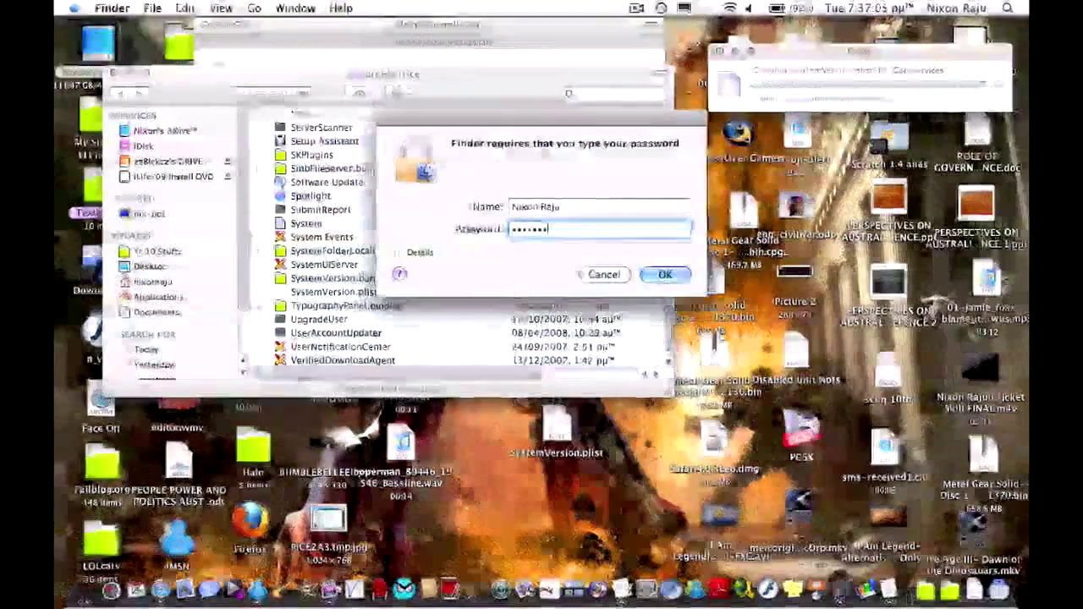
{"action": "key", "text": "Return"}
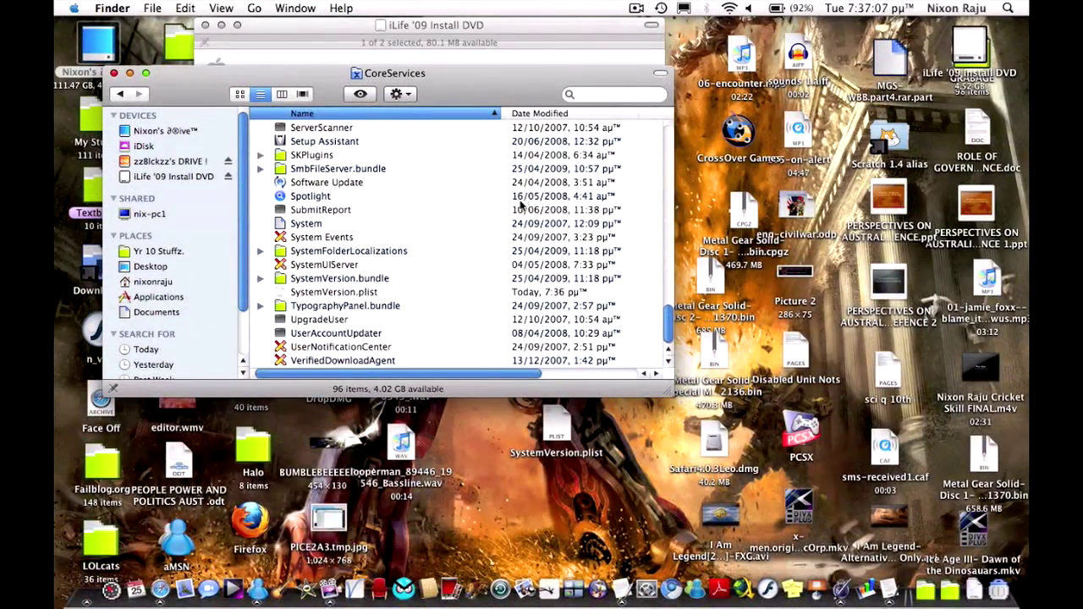
- Check the Mac OS X version reported in About This Mac
{"action": "left_click_drag", "start_coordinate": [455, 87], "coordinate": [743, 86]}
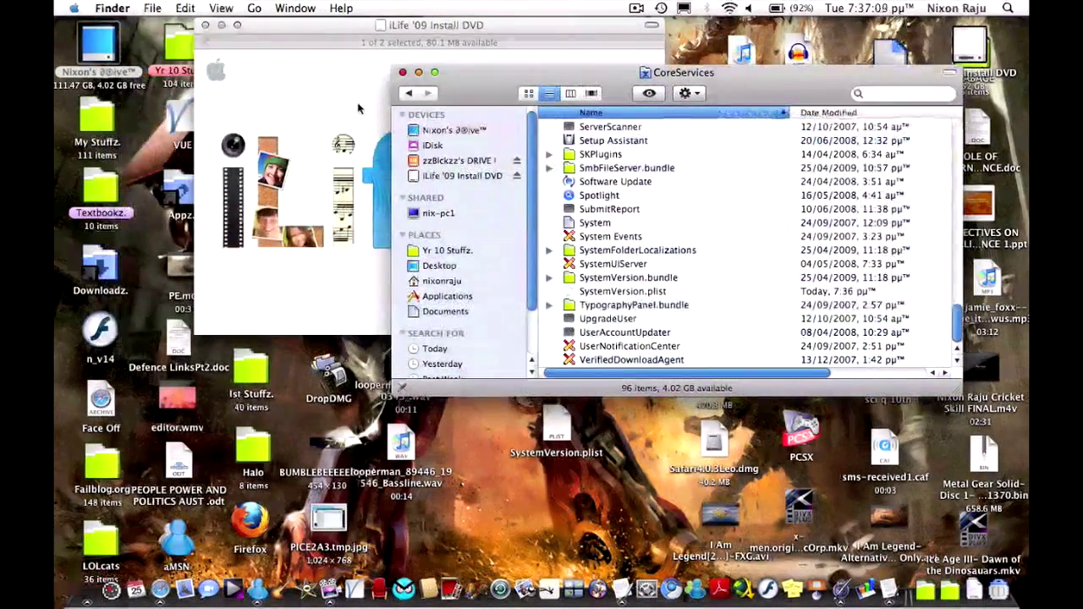
{"action": "left_click", "coordinate": [112, 7]}
{"action": "left_click", "coordinate": [81, 28]}
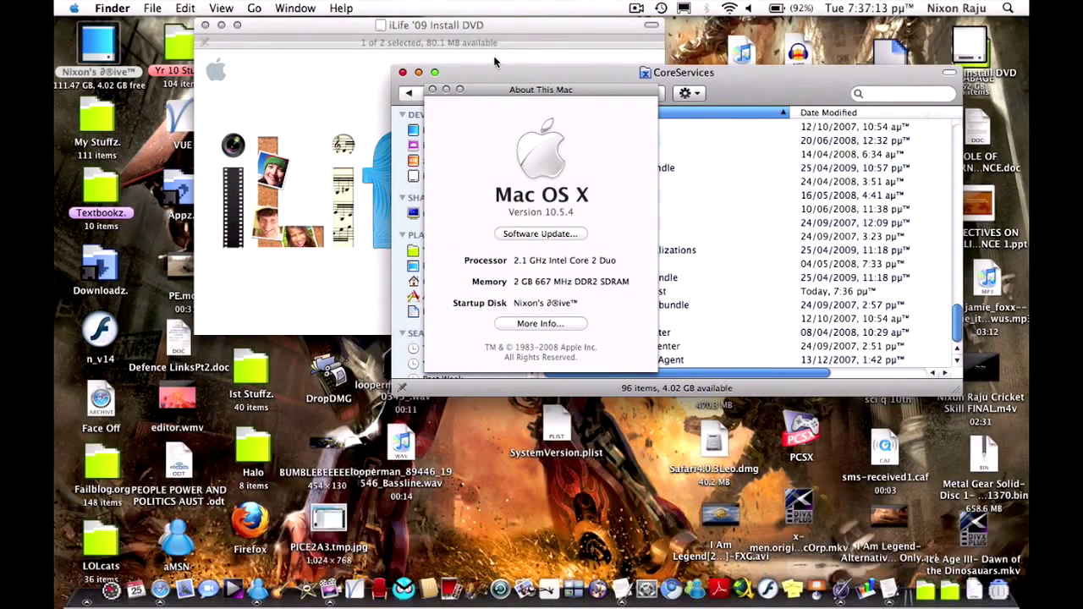
{"action": "left_click", "coordinate": [433, 89]}
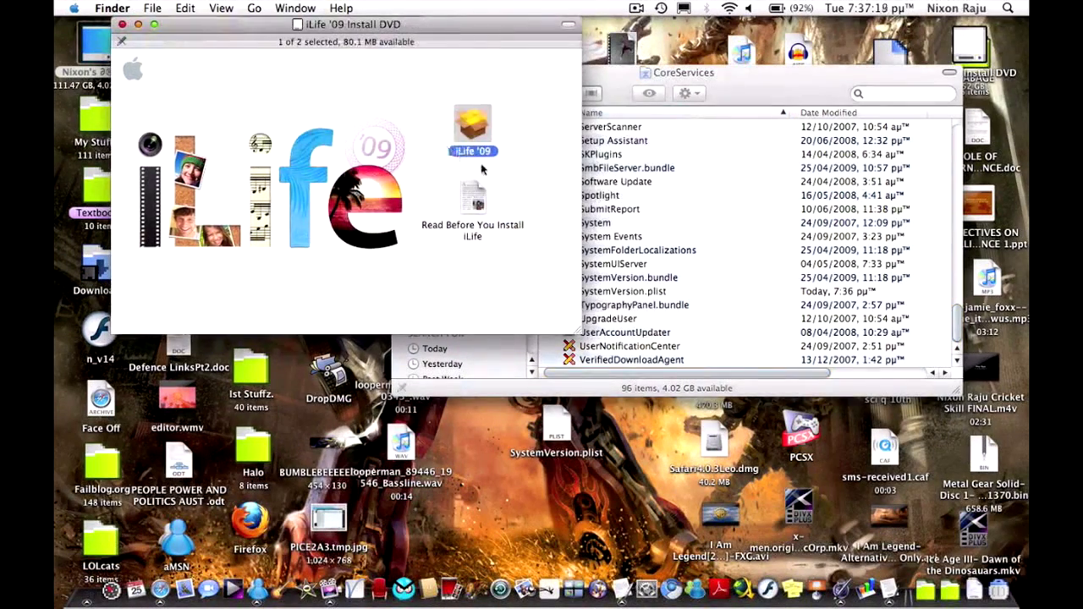
- Run the iLife '09 installer and quit at its Mac OS X 10.5.6 requirement alert
{"action": "double_click", "coordinate": [487, 135]}
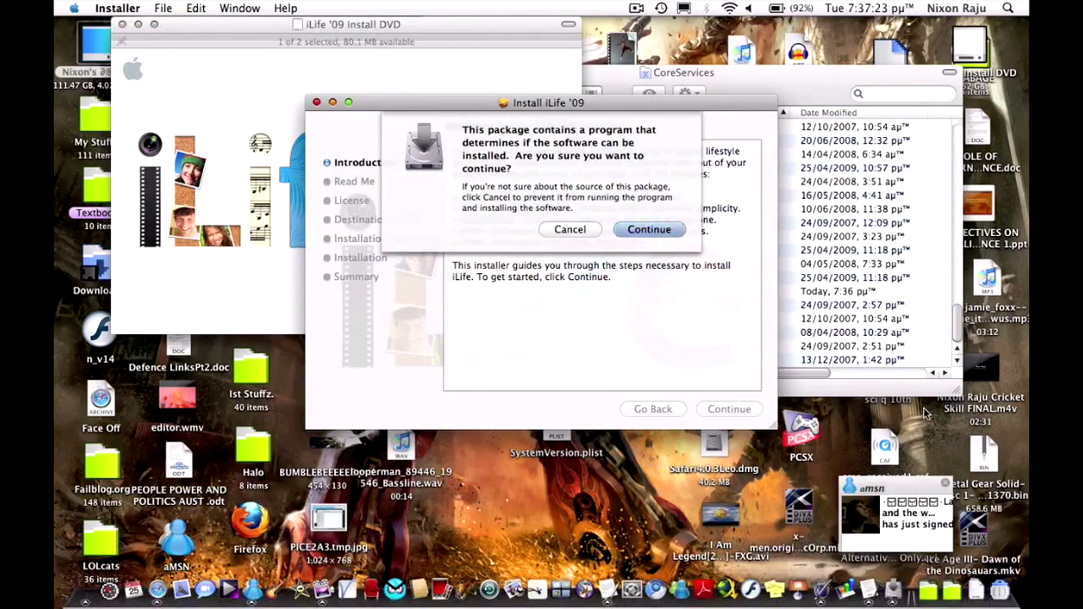
{"action": "left_click", "coordinate": [947, 487]}
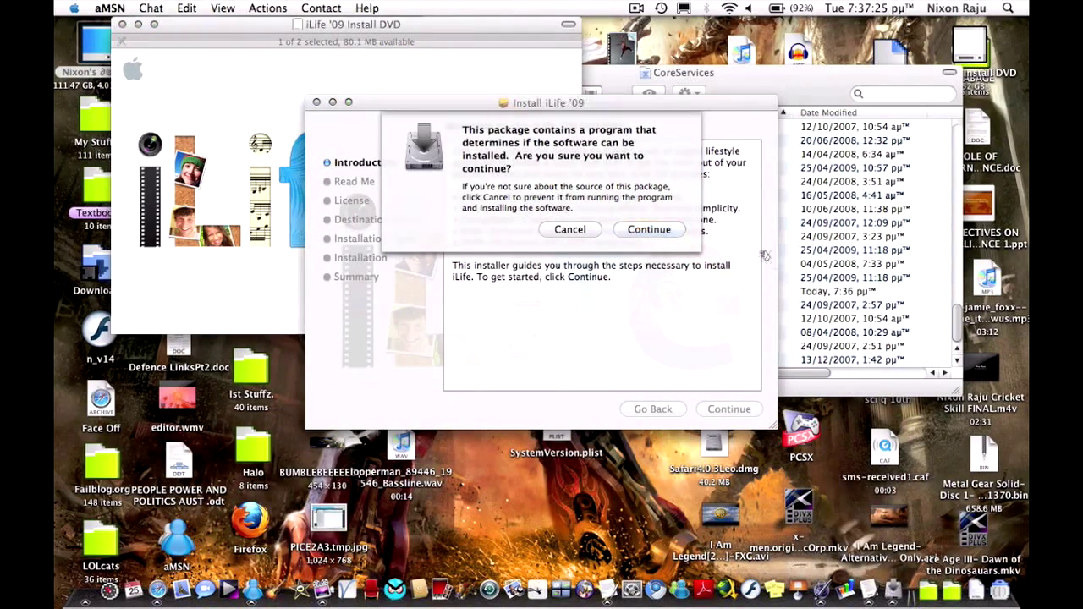
{"action": "left_click", "coordinate": [656, 230]}
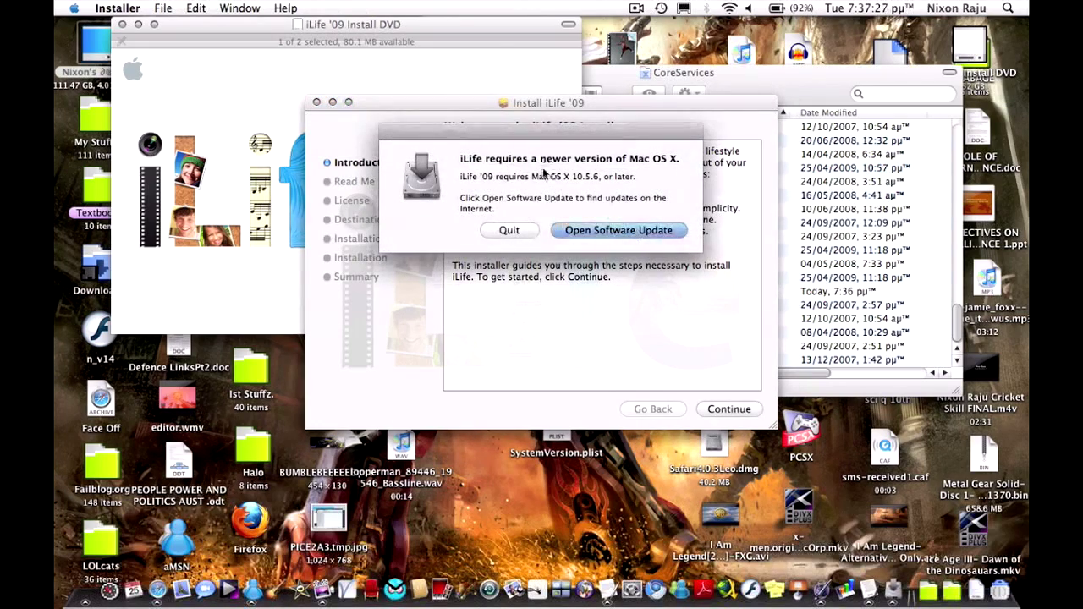
{"action": "left_click_drag", "start_coordinate": [474, 175], "coordinate": [643, 180]}
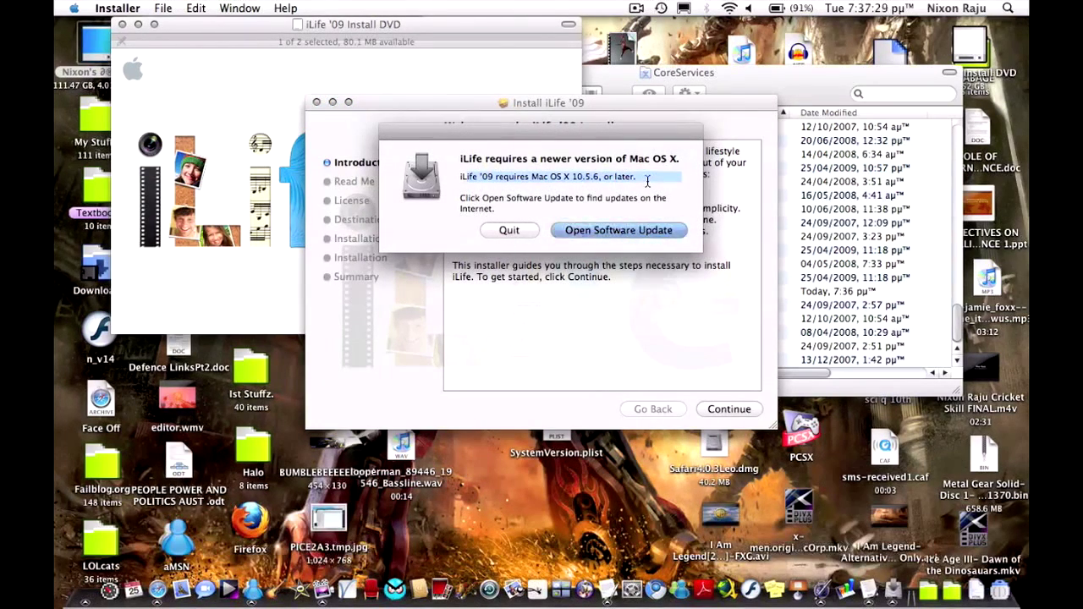
{"action": "left_click", "coordinate": [590, 138]}
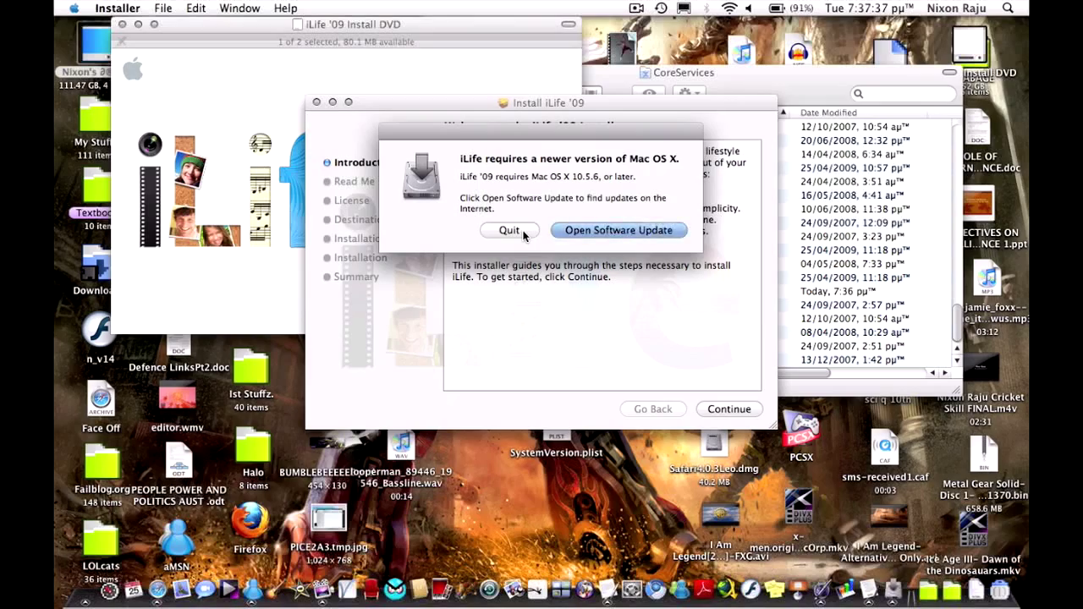
{"action": "left_click", "coordinate": [522, 234]}
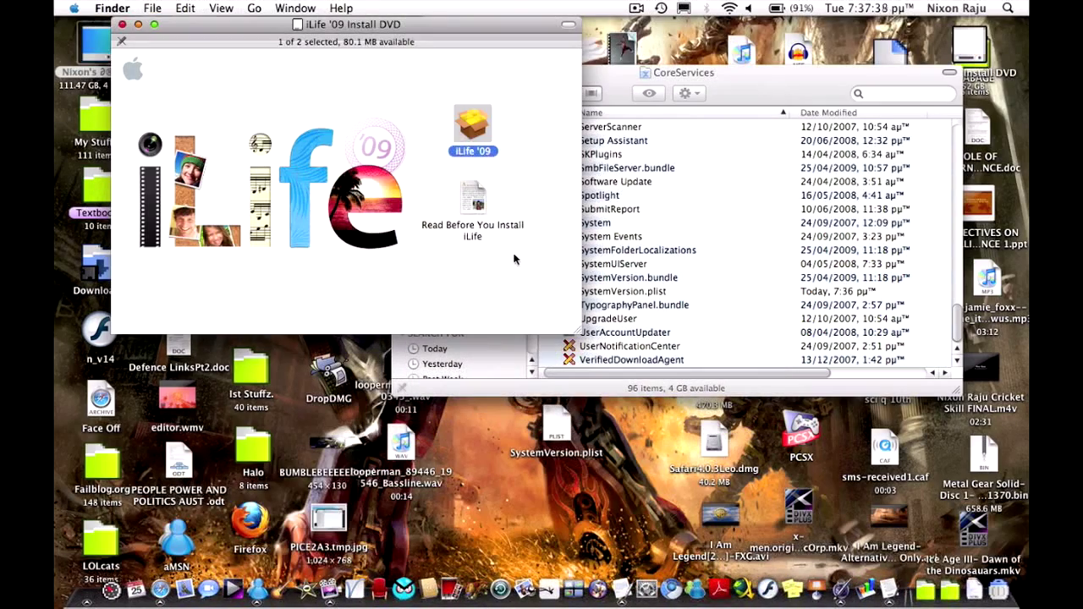
- Reopen the desktop SystemVersion.plist in Property List Editor with Root expanded
{"action": "left_click_drag", "start_coordinate": [753, 91], "coordinate": [837, 50]}
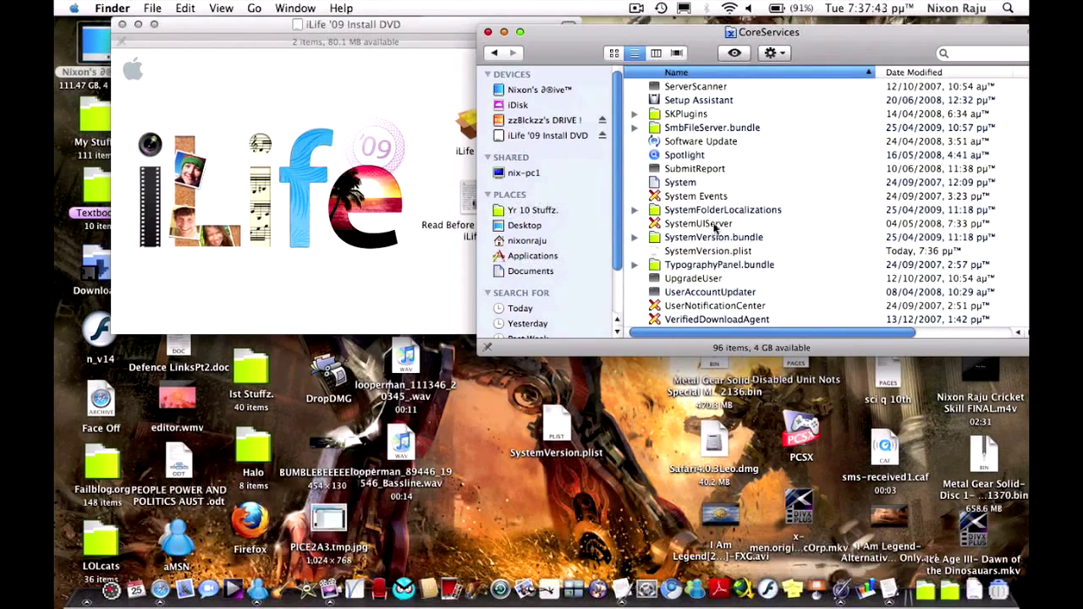
{"action": "left_click_drag", "start_coordinate": [608, 38], "coordinate": [590, 31]}
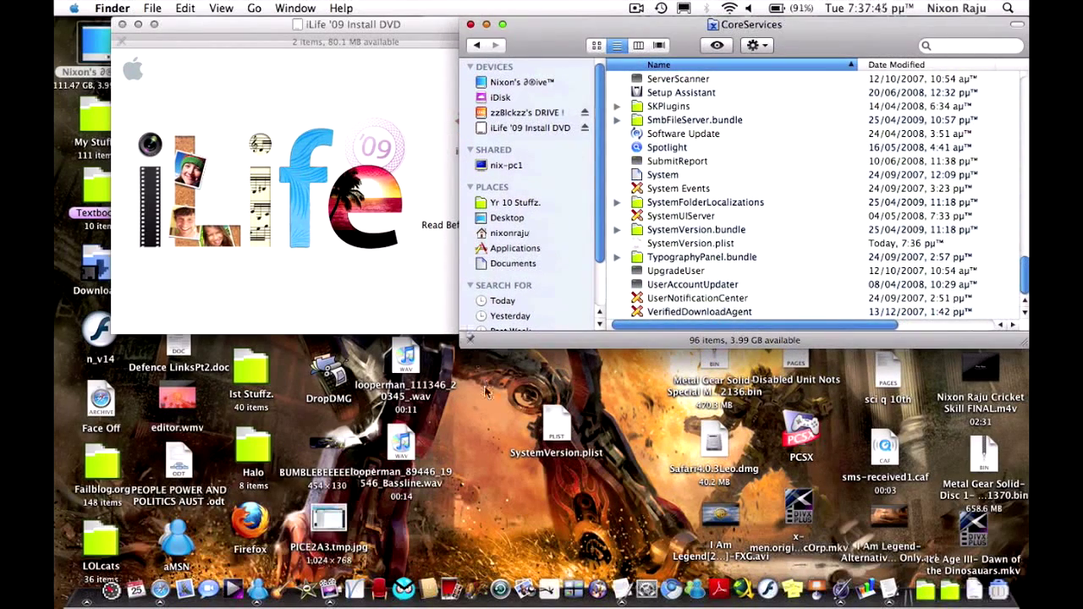
{"action": "double_click", "coordinate": [557, 417]}
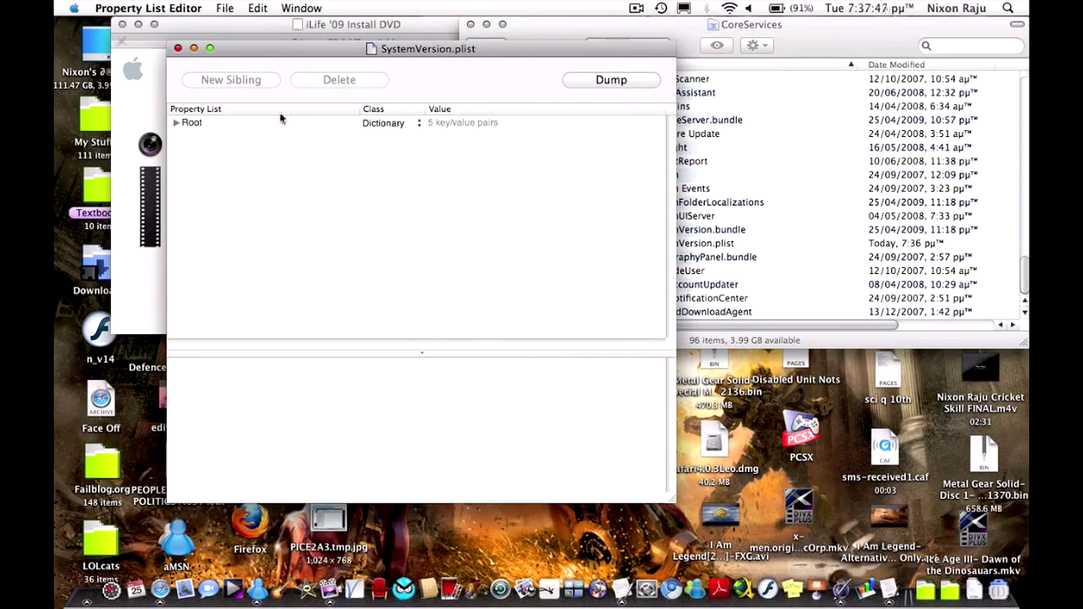
{"action": "left_click", "coordinate": [177, 122]}
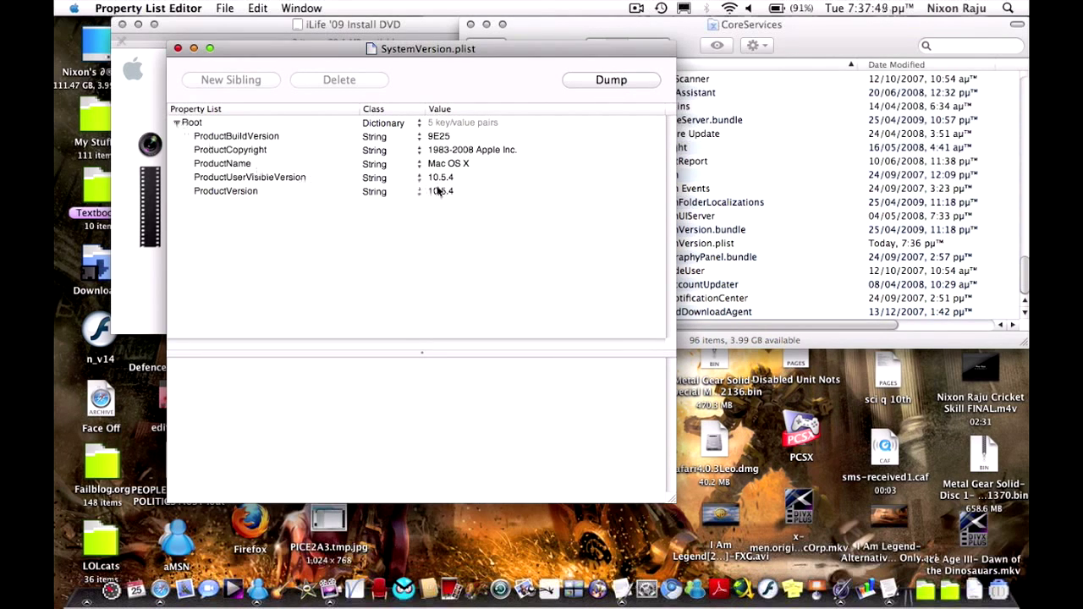
- Change both version values from 10.5.4 to 10.5.8 and close the plist
{"action": "left_click", "coordinate": [464, 180]}
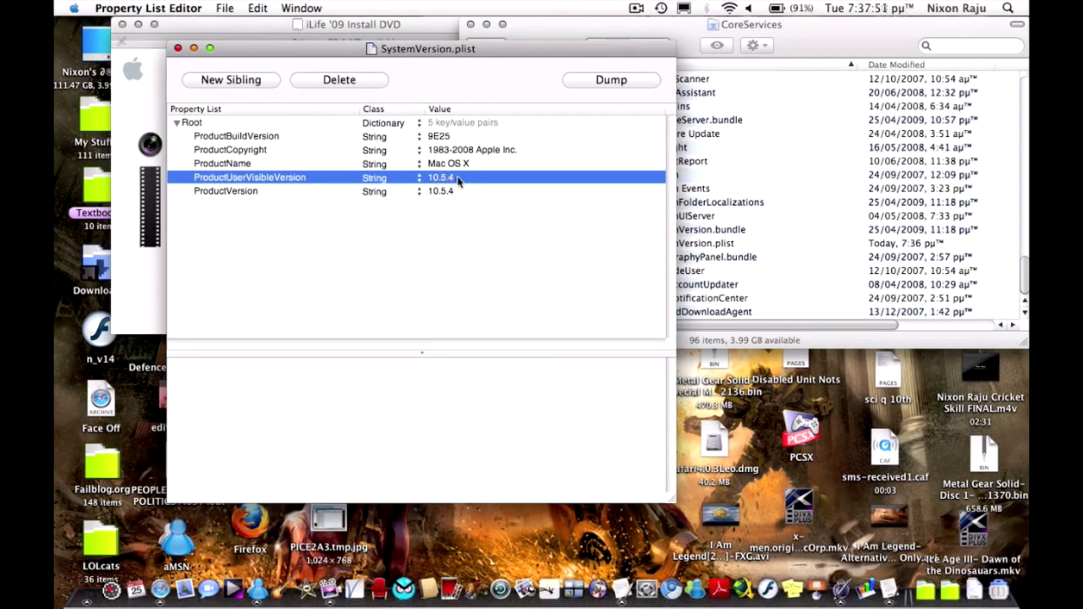
{"action": "left_click", "coordinate": [449, 176]}
{"action": "type", "text": "8"}
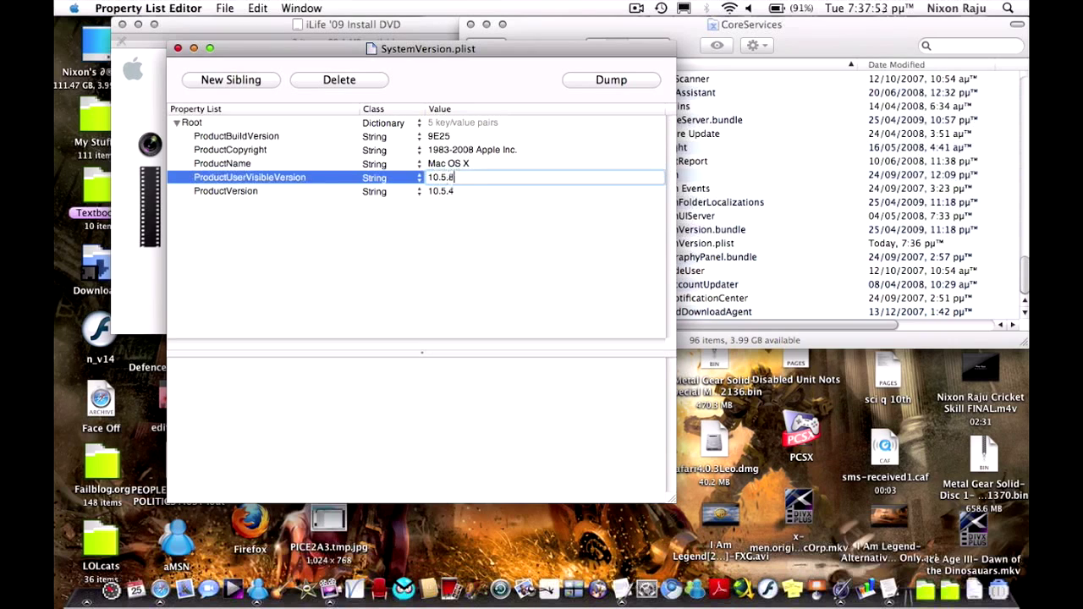
{"action": "left_click", "coordinate": [450, 192]}
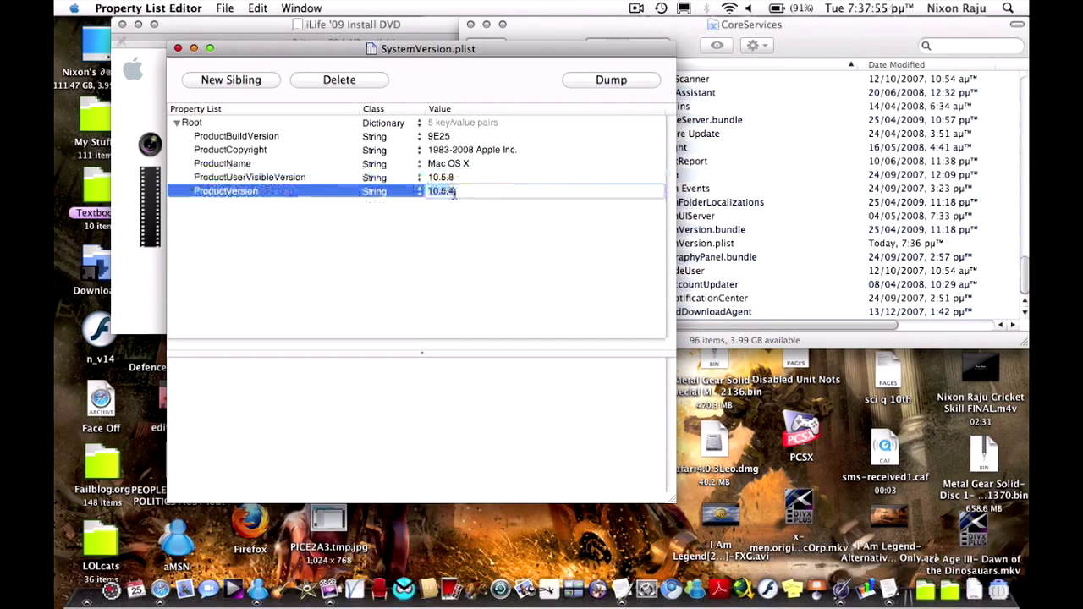
{"action": "type", "text": "8"}
{"action": "left_click", "coordinate": [487, 211]}
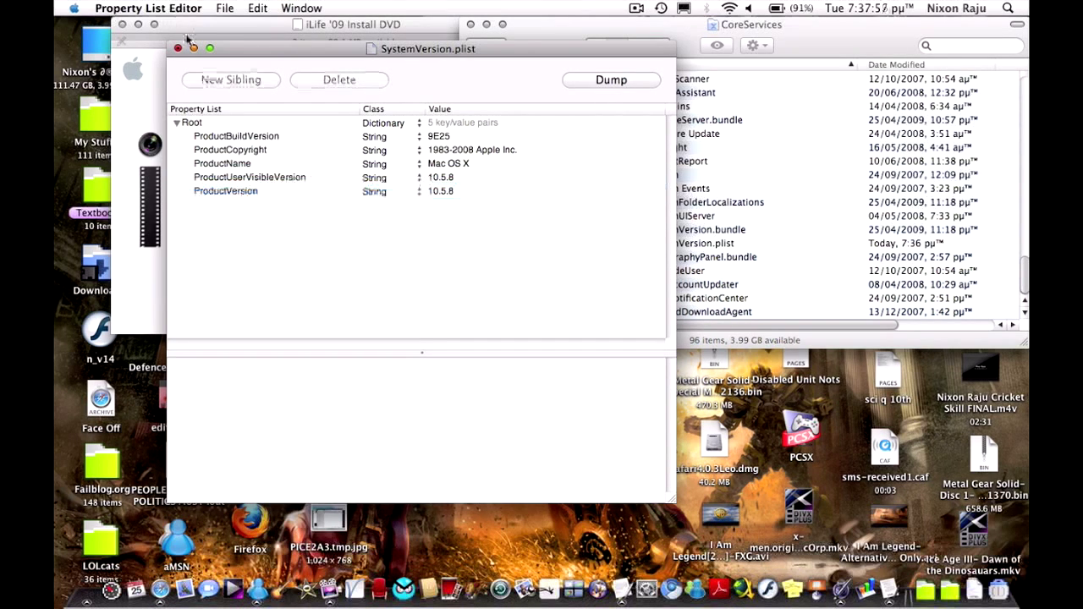
{"action": "left_click", "coordinate": [179, 48]}
- Save the 10.5.8 plist and replace the CoreServices copy, authorising with the admin password
{"action": "left_click", "coordinate": [546, 133]}
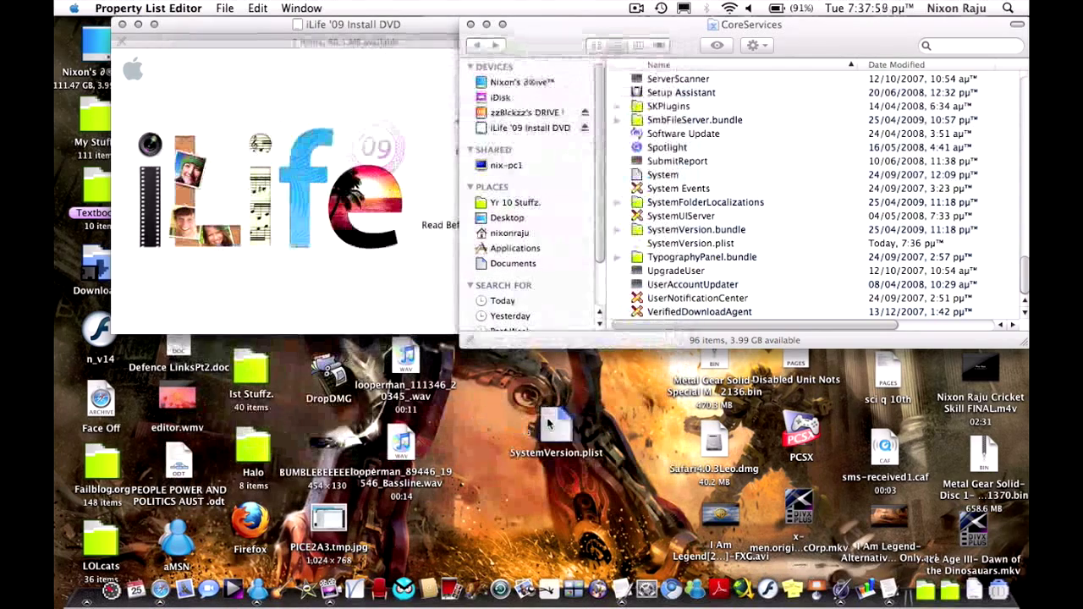
{"action": "left_click", "coordinate": [547, 423]}
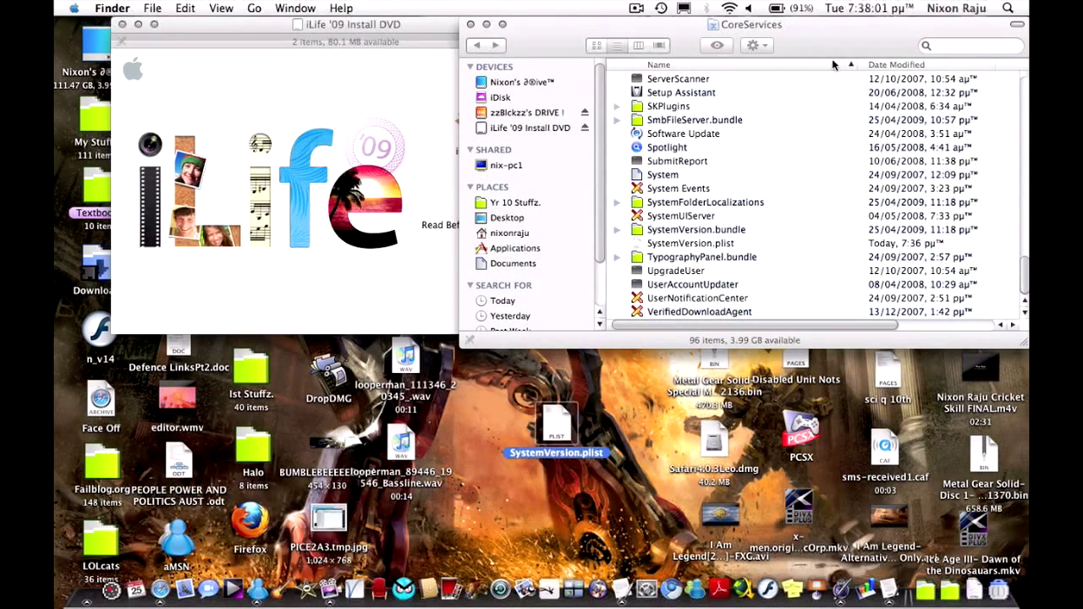
{"action": "left_click_drag", "start_coordinate": [833, 65], "coordinate": [830, 51]}
{"action": "left_click", "coordinate": [976, 111]}
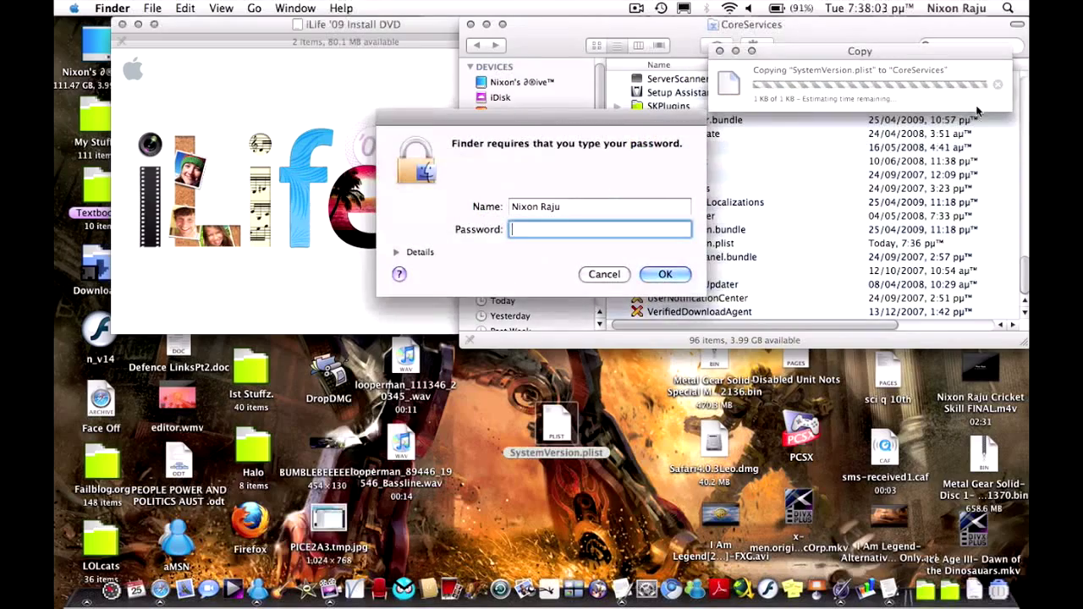
{"action": "type", "text": "••••"}
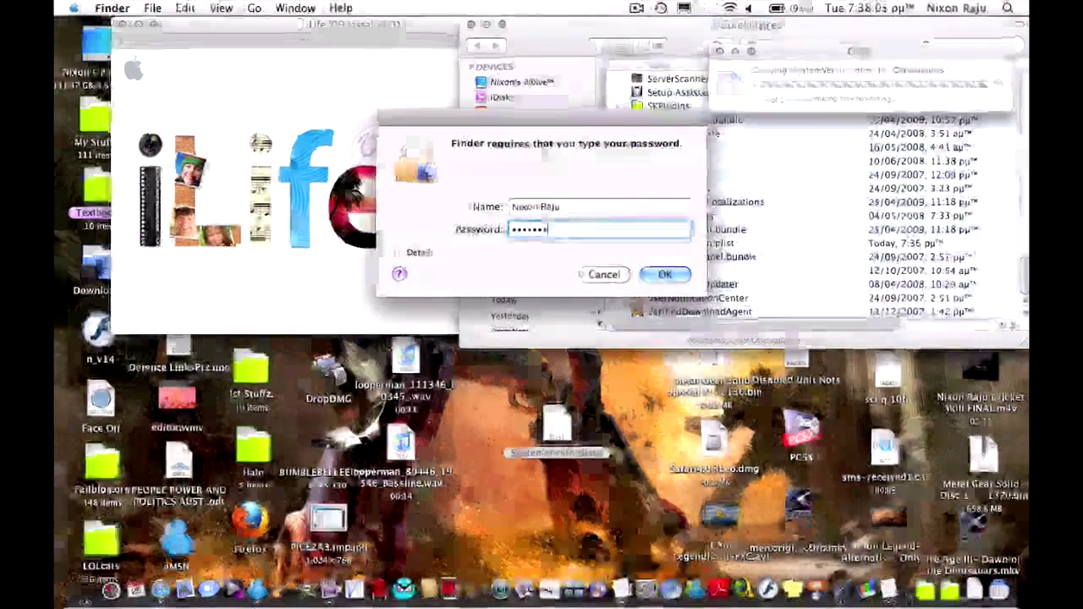
{"action": "left_click", "coordinate": [652, 275]}
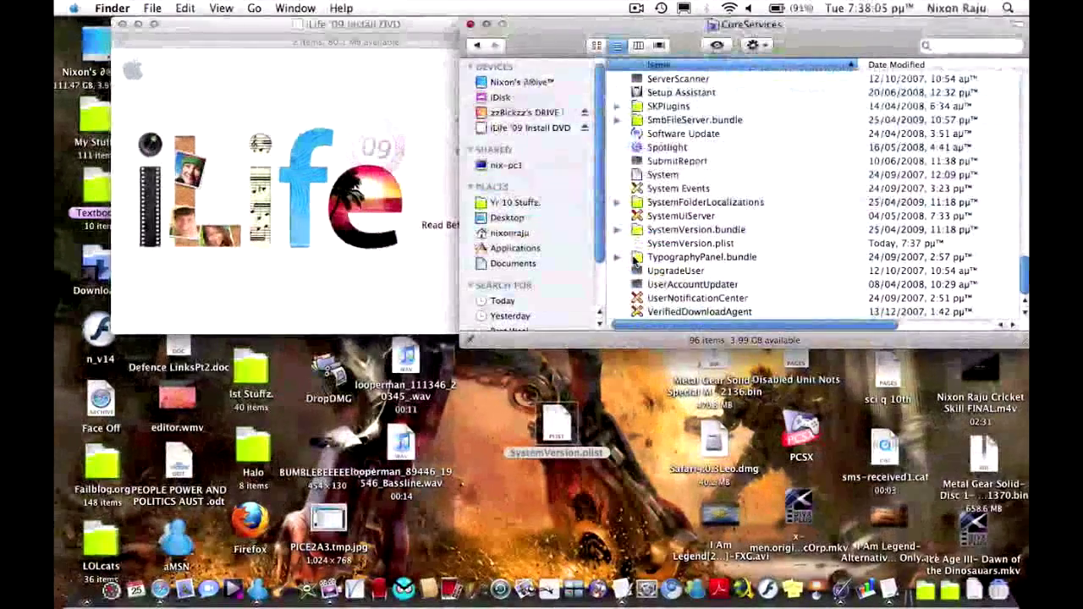
{"action": "left_click", "coordinate": [470, 24]}
- Confirm About This Mac now reports Mac OS X 10.5.8
{"action": "left_click", "coordinate": [75, 7]}
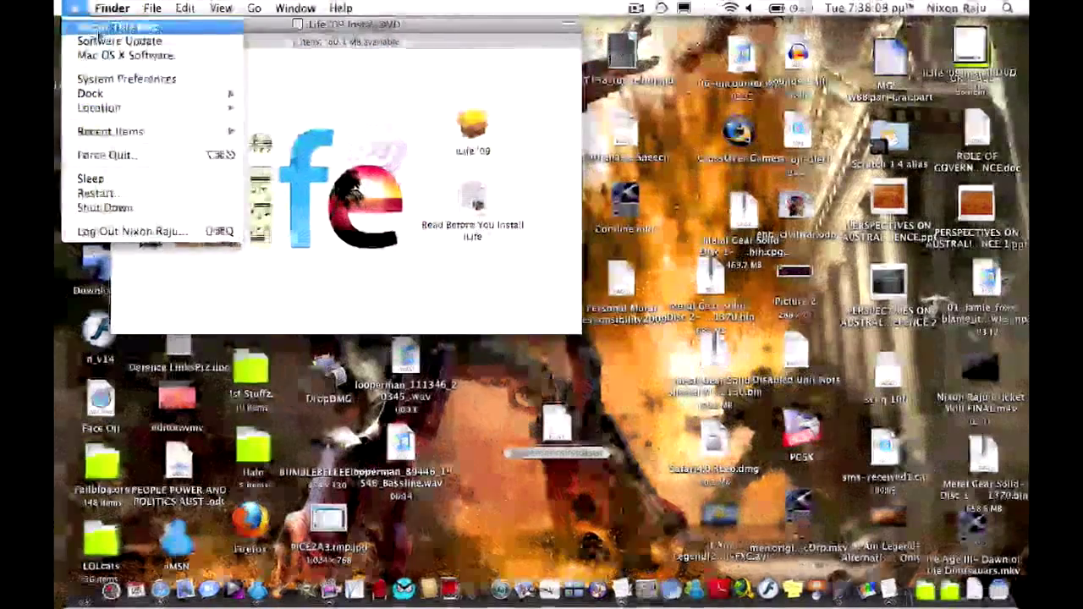
{"action": "left_click", "coordinate": [93, 25]}
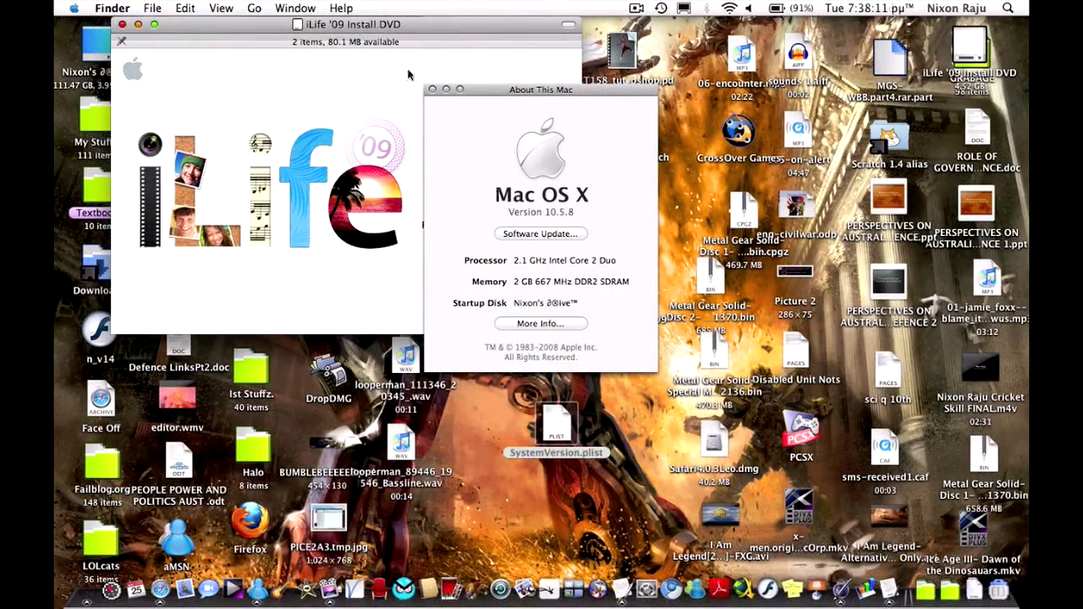
{"action": "left_click", "coordinate": [431, 88]}
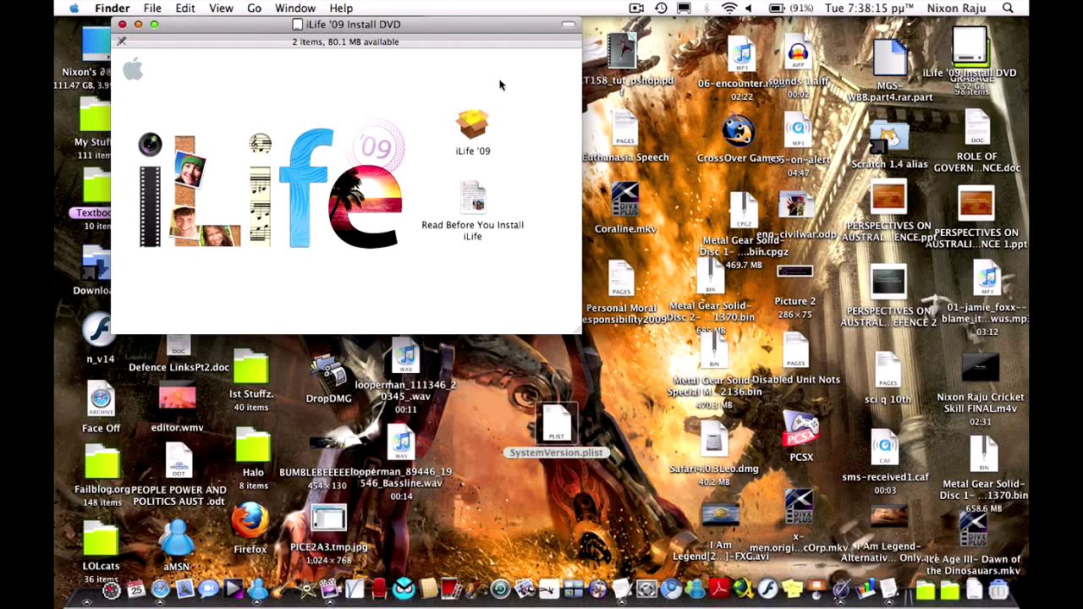
- Run the iLife '09 installer through the welcome and Read Me pages and agree to the license
{"action": "double_click", "coordinate": [473, 120]}
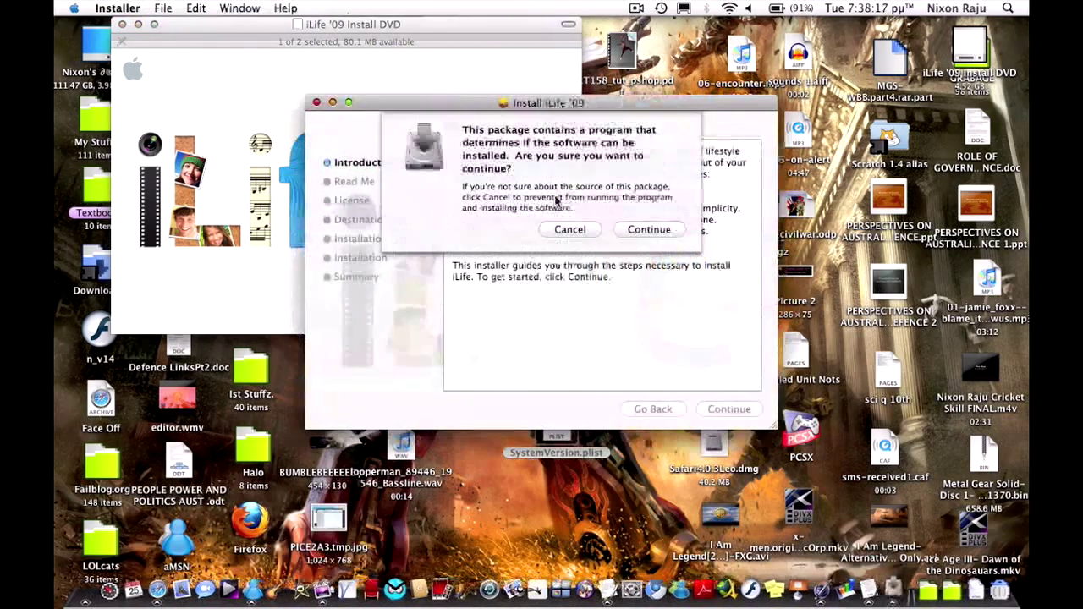
{"action": "left_click", "coordinate": [647, 230]}
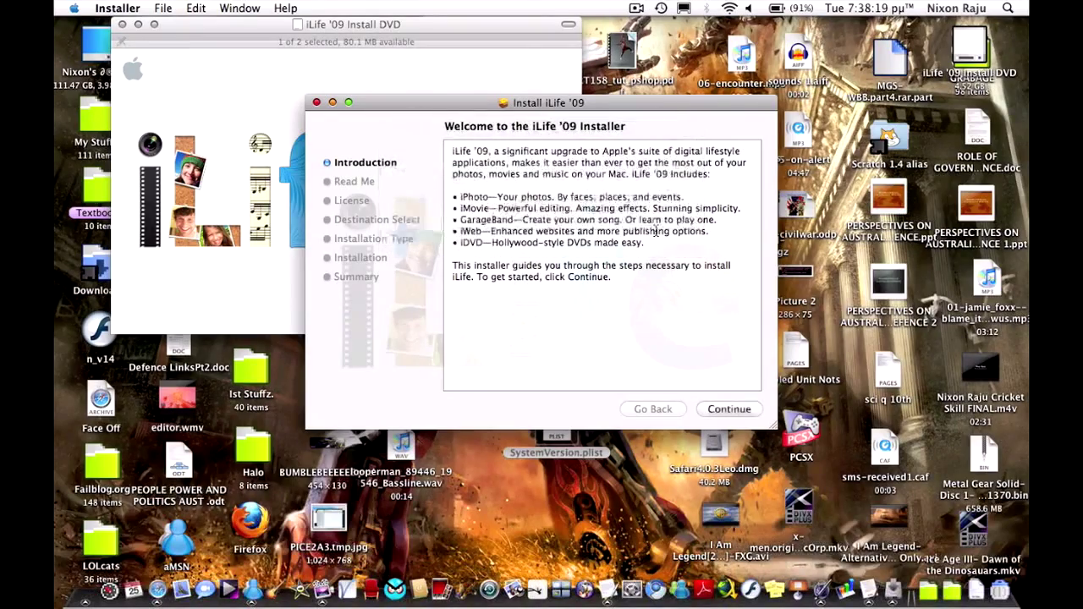
{"action": "left_click_drag", "start_coordinate": [601, 114], "coordinate": [265, 229]}
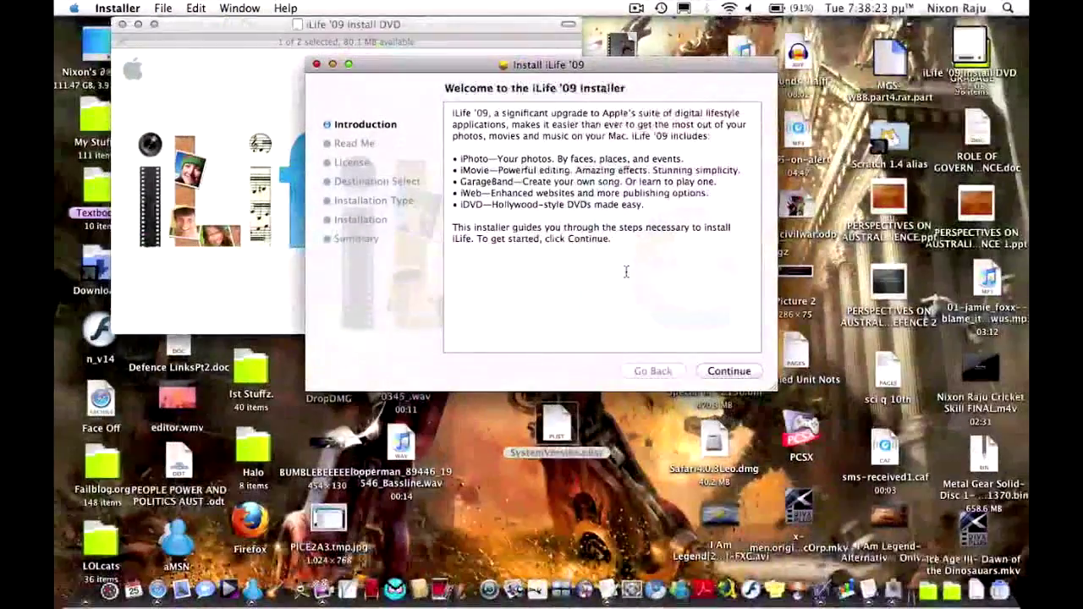
{"action": "left_click", "coordinate": [725, 378]}
{"action": "left_click", "coordinate": [726, 377]}
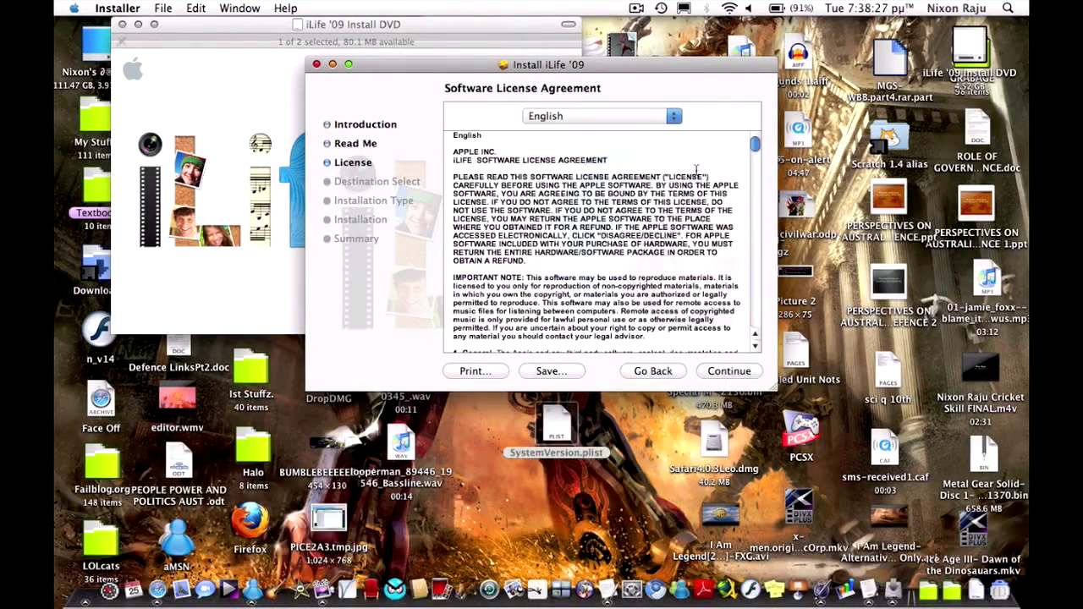
{"action": "left_click", "coordinate": [733, 370]}
{"action": "left_click", "coordinate": [675, 174]}
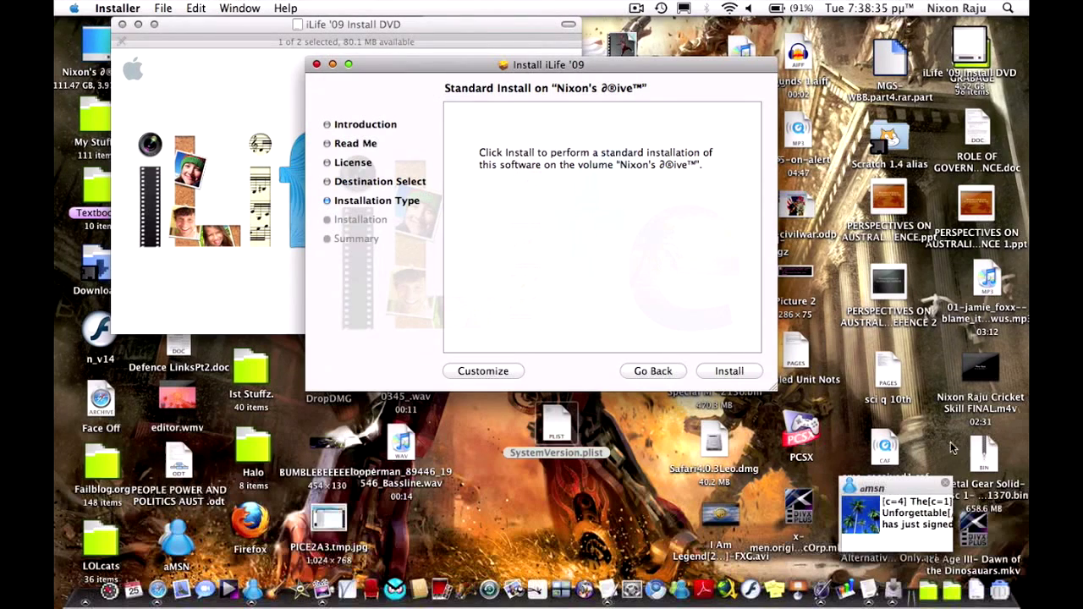
{"action": "left_click", "coordinate": [945, 483]}
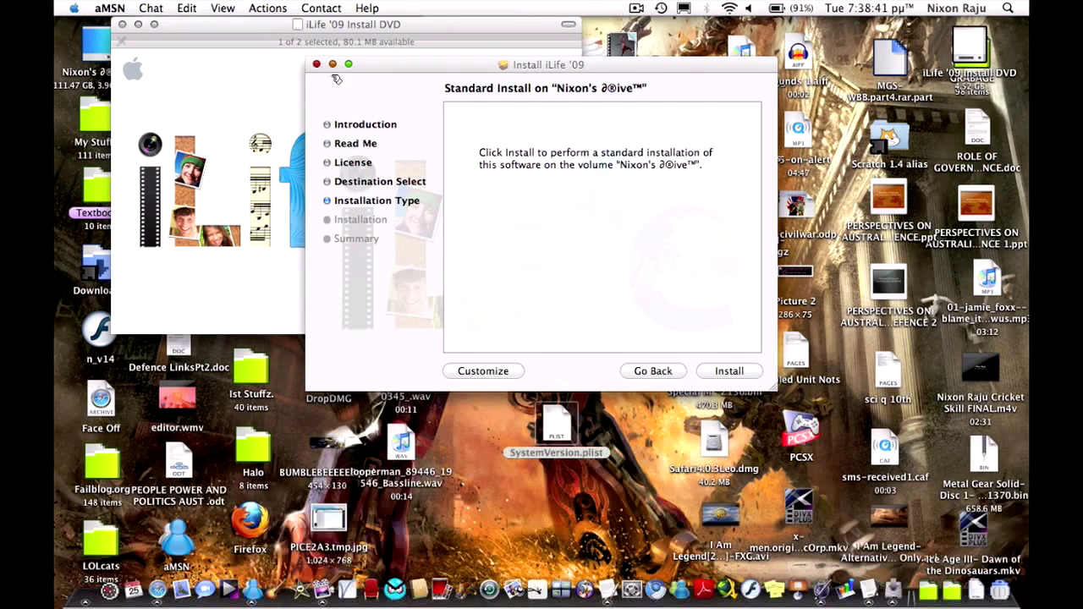
- Launch GarageBand, confirm About GarageBand shows version 5.0 (356), and close it
{"action": "left_click", "coordinate": [277, 590]}
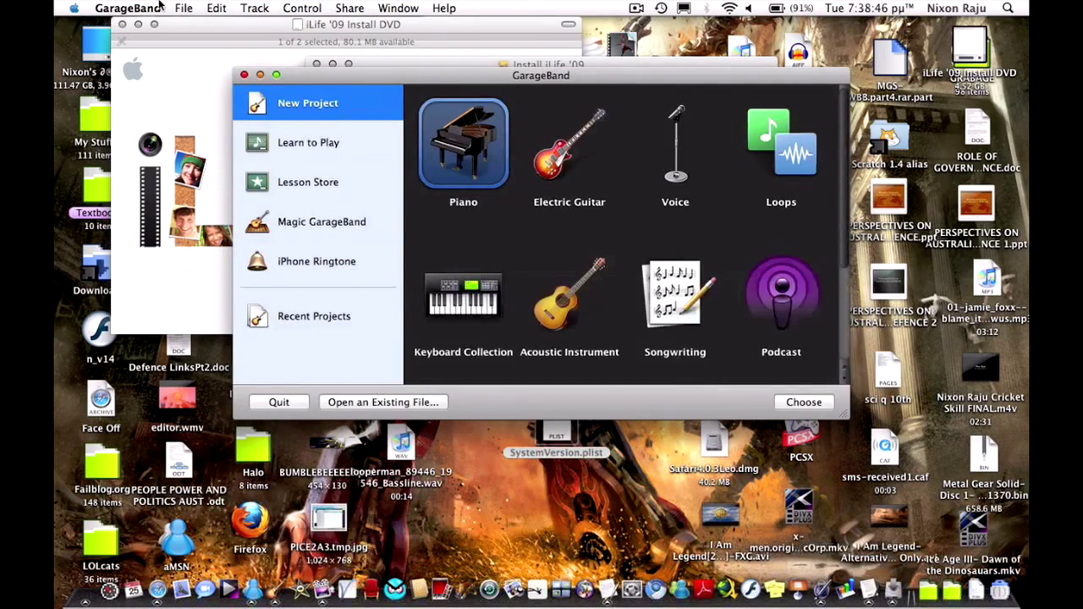
{"action": "left_click", "coordinate": [161, 9]}
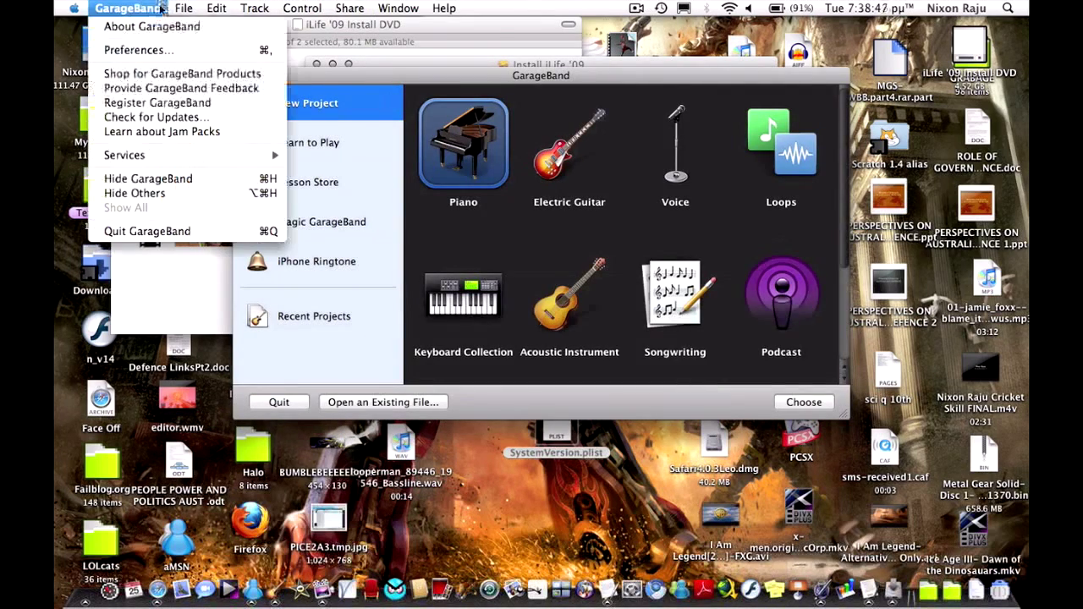
{"action": "left_click", "coordinate": [152, 26]}
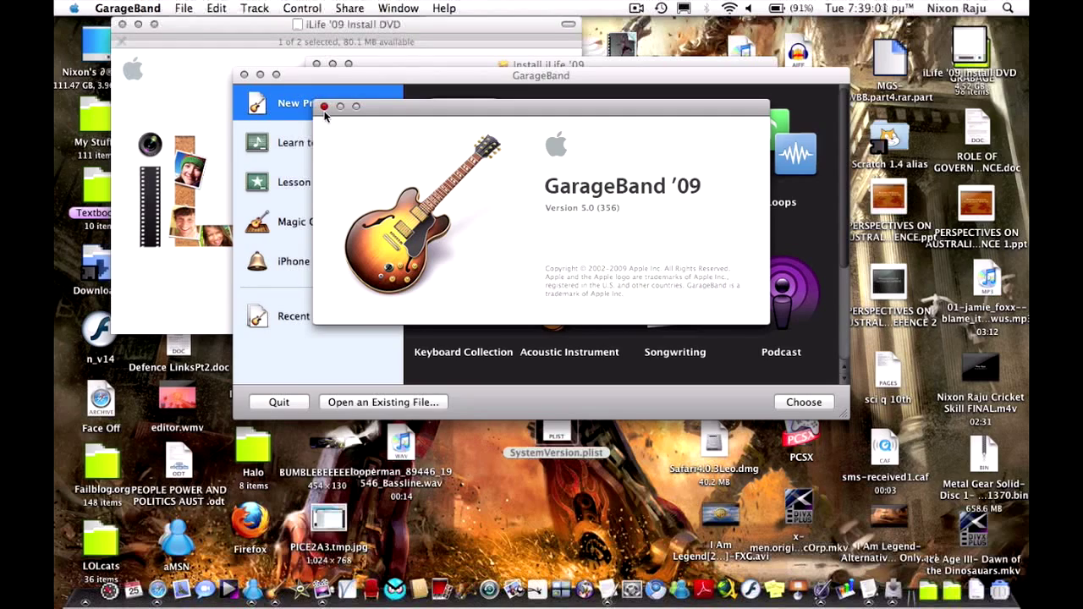
{"action": "left_click", "coordinate": [323, 107]}
{"action": "left_click", "coordinate": [244, 75]}
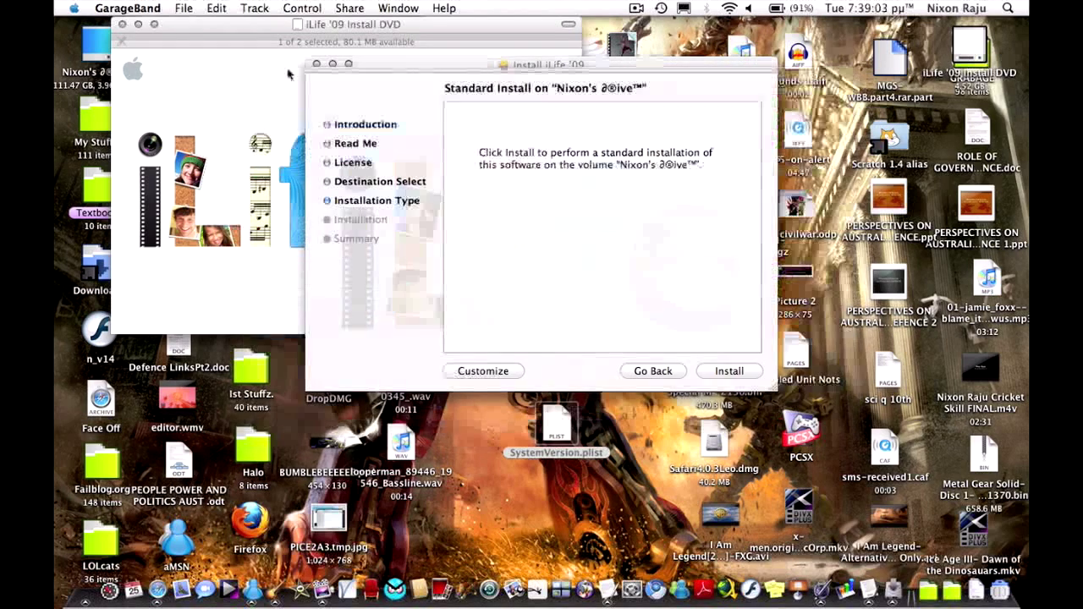
- Close the iLife installer and reposition the iLife '09 Install DVD window near the screen centre
{"action": "left_click", "coordinate": [317, 64]}
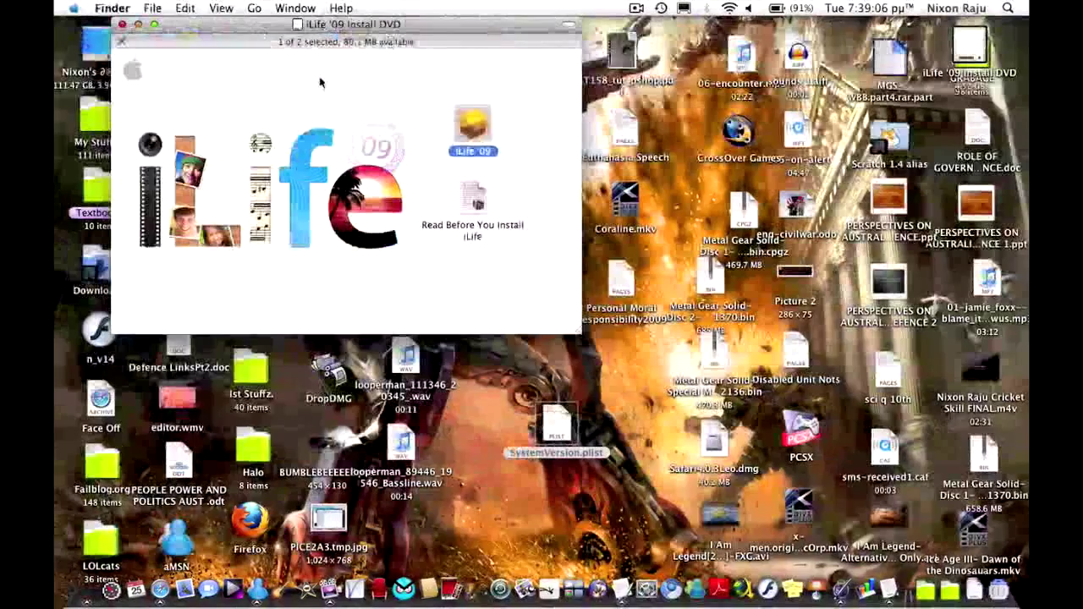
{"action": "mouse_move", "coordinate": [246, 39]}
{"action": "left_mouse_down"}
{"action": "mouse_move", "coordinate": [472, 101]}
{"action": "mouse_move", "coordinate": [459, 96]}
{"action": "left_mouse_up"}
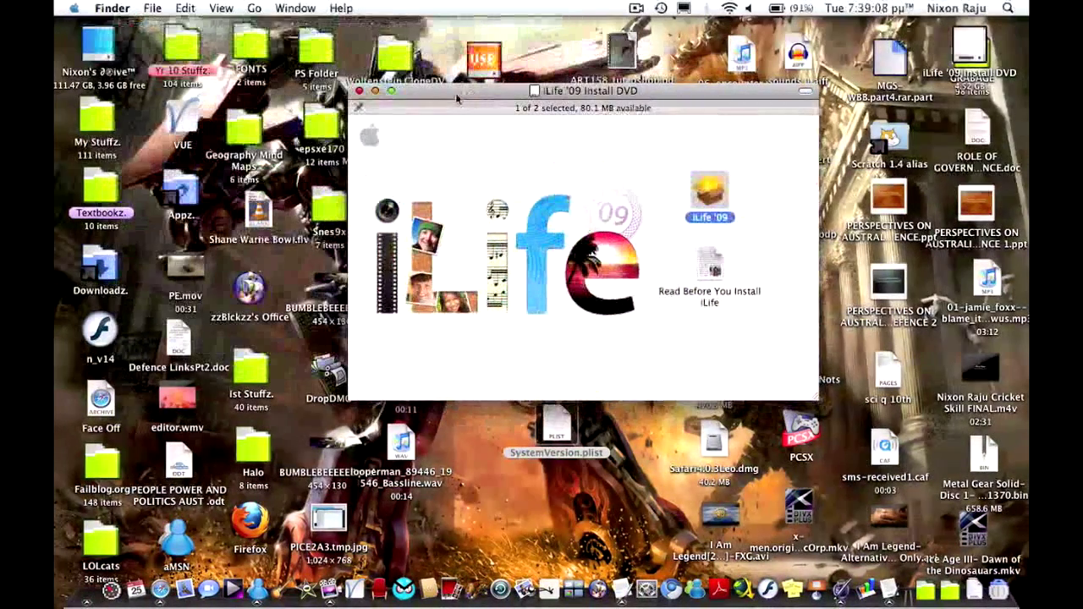